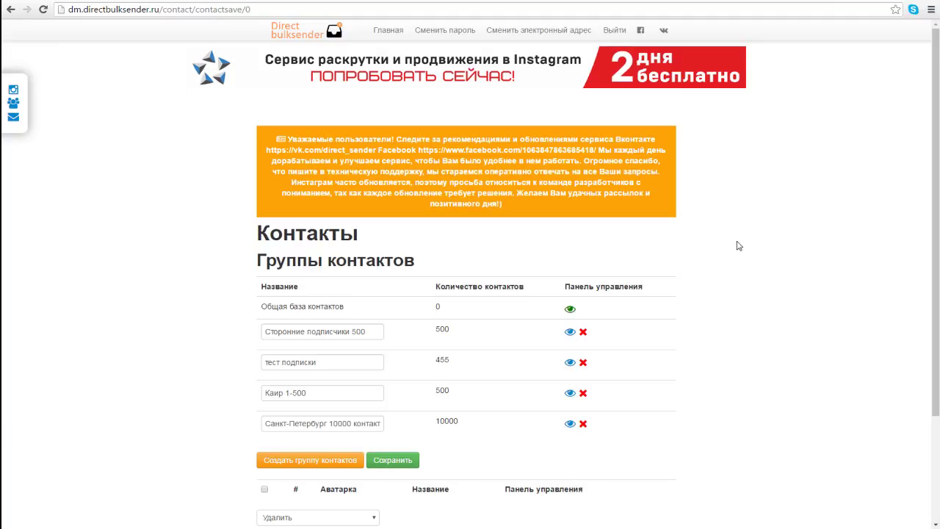
Paste the copied account names into the account list form and remove the surplus text at the end
{"action": "scroll", "coordinate": [738, 245], "scroll_direction": "down", "scroll_amount": 2}
{"action": "left_click", "coordinate": [354, 404]}
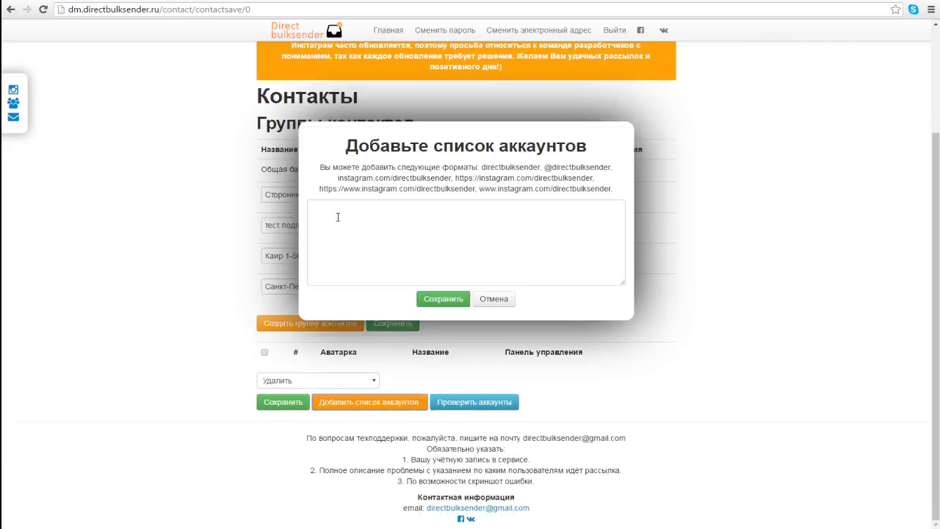
{"action": "left_click", "coordinate": [325, 212]}
{"action": "right_click", "coordinate": [326, 213]}
{"action": "left_click", "coordinate": [344, 273]}
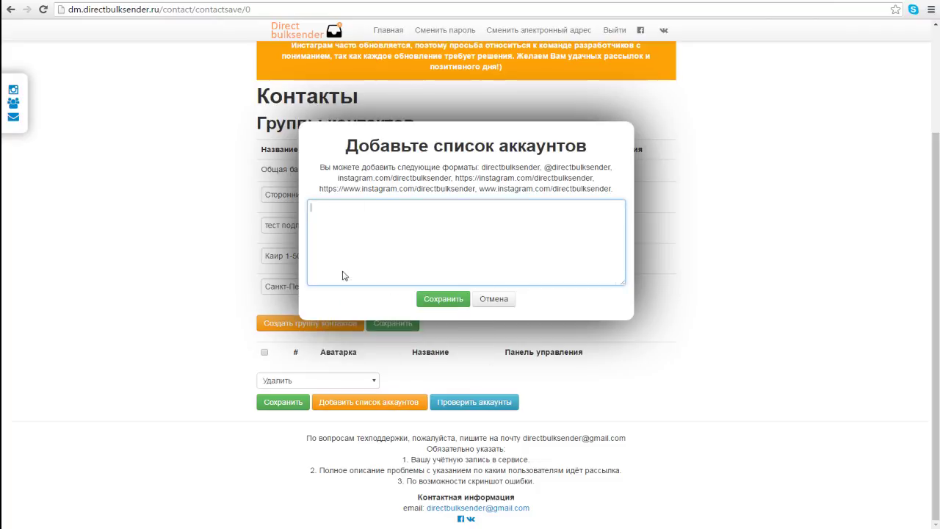
{"action": "left_click_drag", "start_coordinate": [368, 271], "coordinate": [302, 259]}
{"action": "key", "text": "BackSpace"}
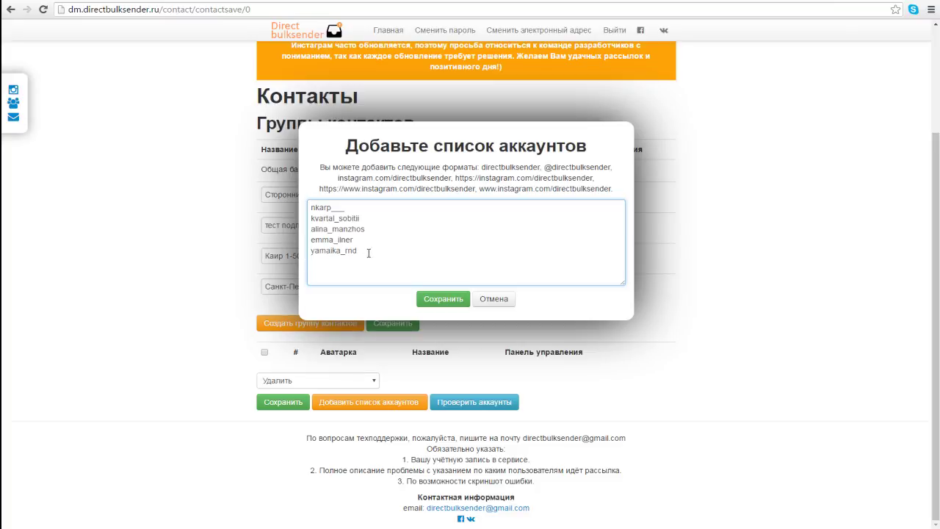
Copy the entire pasted account list for reuse and save it to the general contact base
{"action": "left_click_drag", "start_coordinate": [370, 256], "coordinate": [310, 202]}
{"action": "right_click", "coordinate": [311, 213]}
{"action": "left_click", "coordinate": [363, 247]}
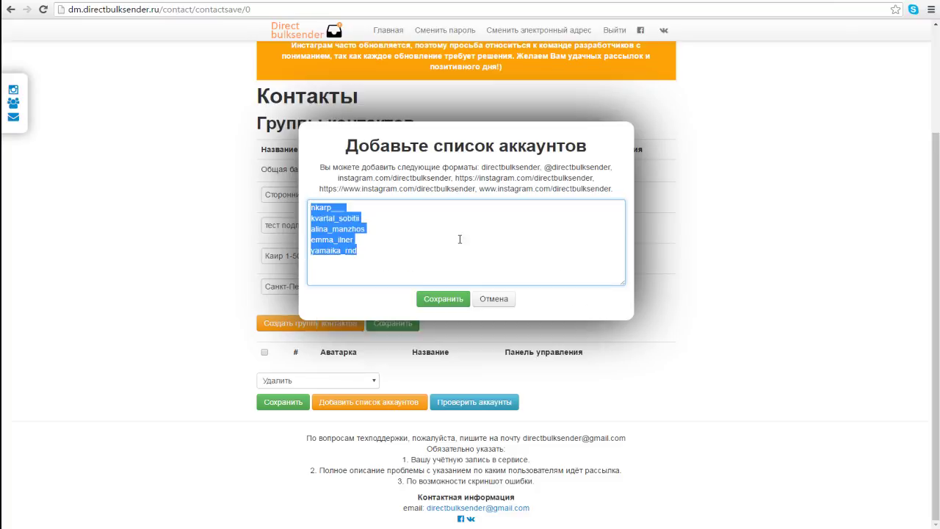
{"action": "left_click", "coordinate": [446, 300]}
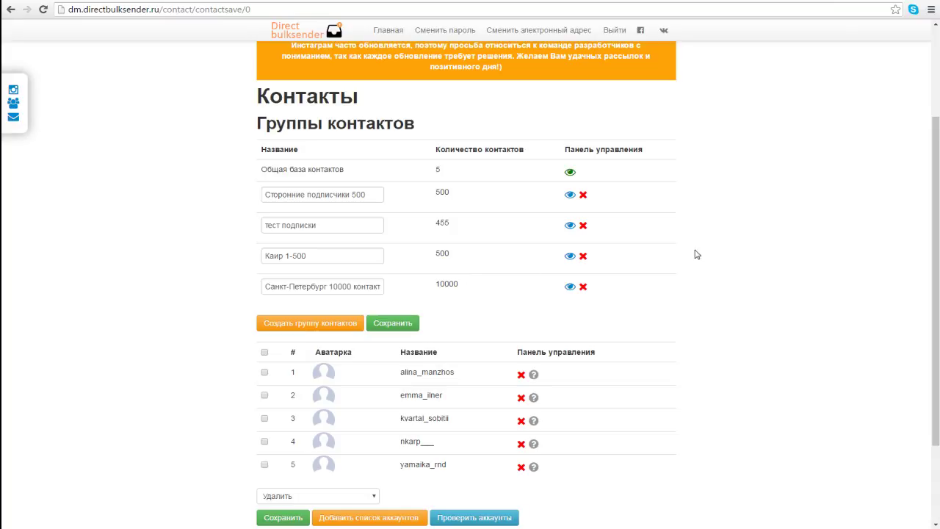
{"action": "scroll", "coordinate": [706, 250], "scroll_direction": "down", "scroll_amount": 1}
{"action": "scroll", "coordinate": [707, 250], "scroll_direction": "down", "scroll_amount": 1}
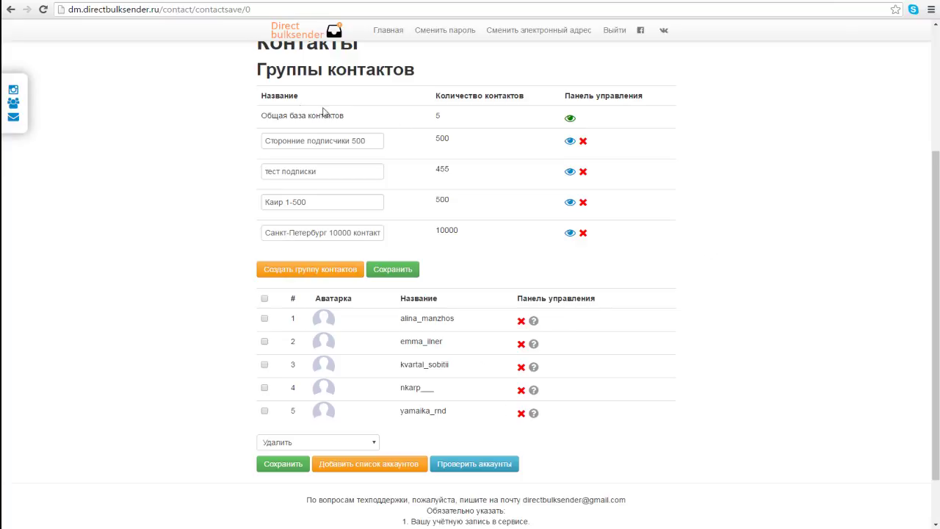
{"action": "left_click_drag", "start_coordinate": [261, 119], "coordinate": [483, 122]}
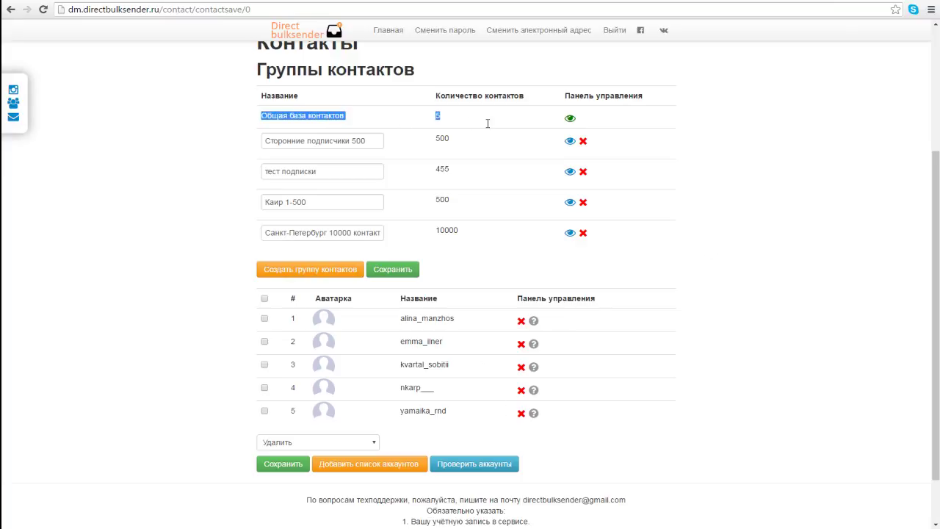
{"action": "left_click", "coordinate": [723, 149]}
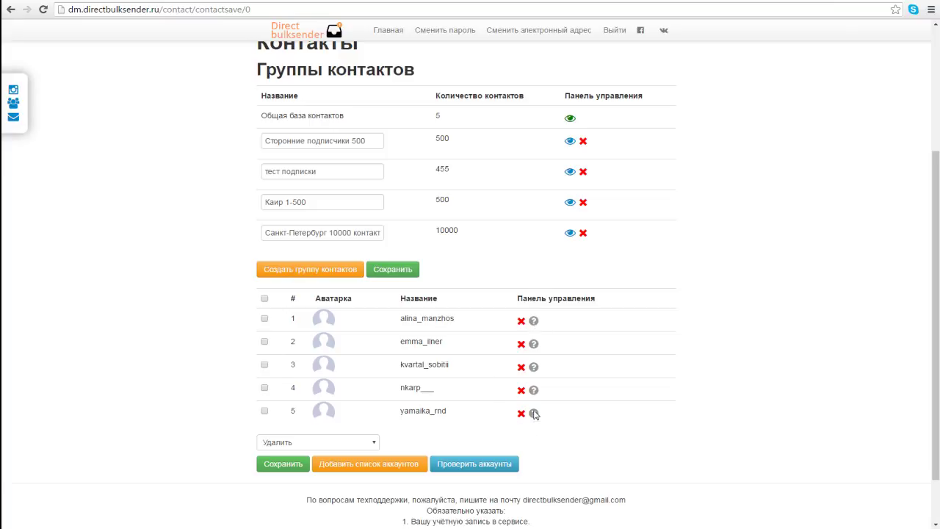
Create a contact group named "Тест 1" and save it
{"action": "mouse_move", "coordinate": [533, 414]}
{"action": "left_click", "coordinate": [320, 273]}
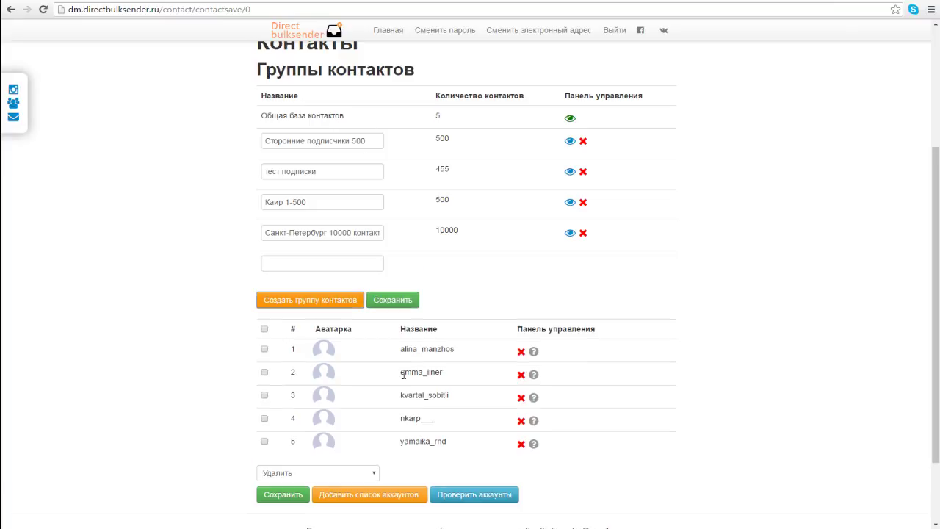
{"action": "left_click", "coordinate": [295, 266]}
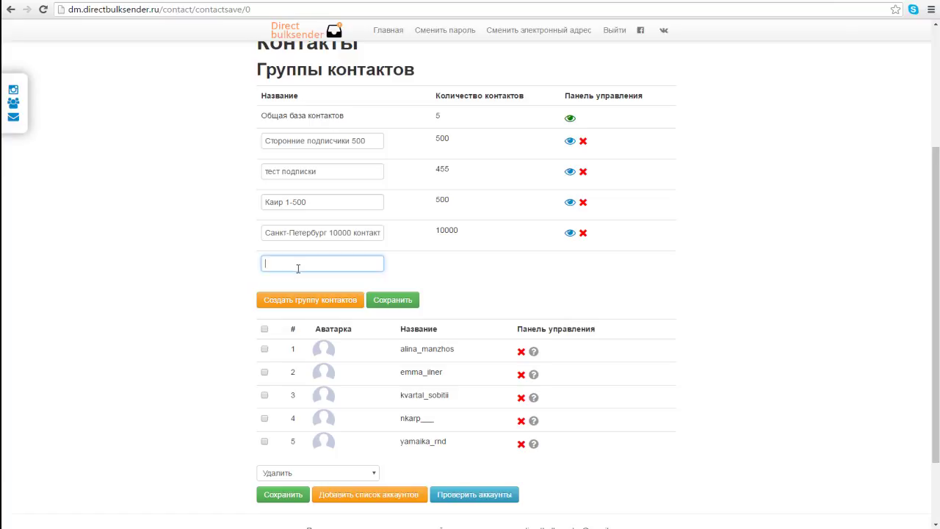
{"action": "type", "text": "Тест"}
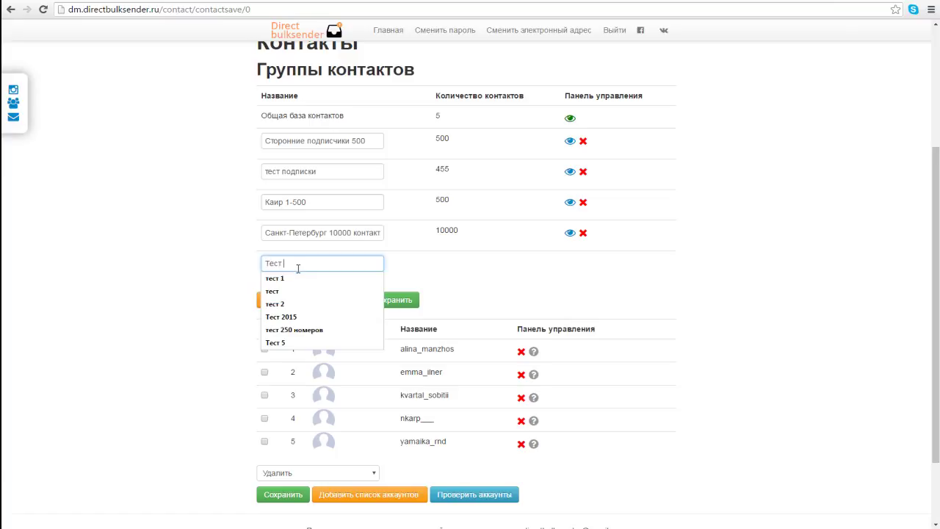
{"action": "type", "text": " 1"}
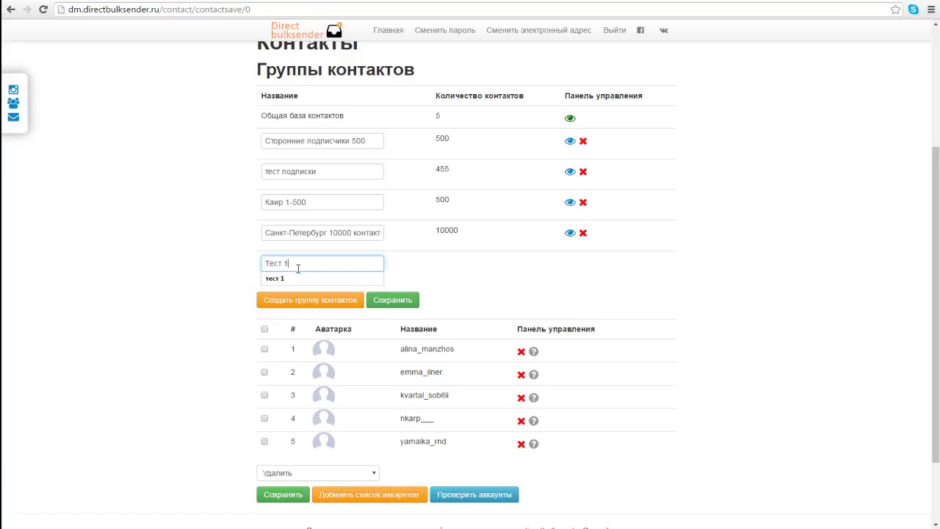
{"action": "left_click", "coordinate": [392, 303]}
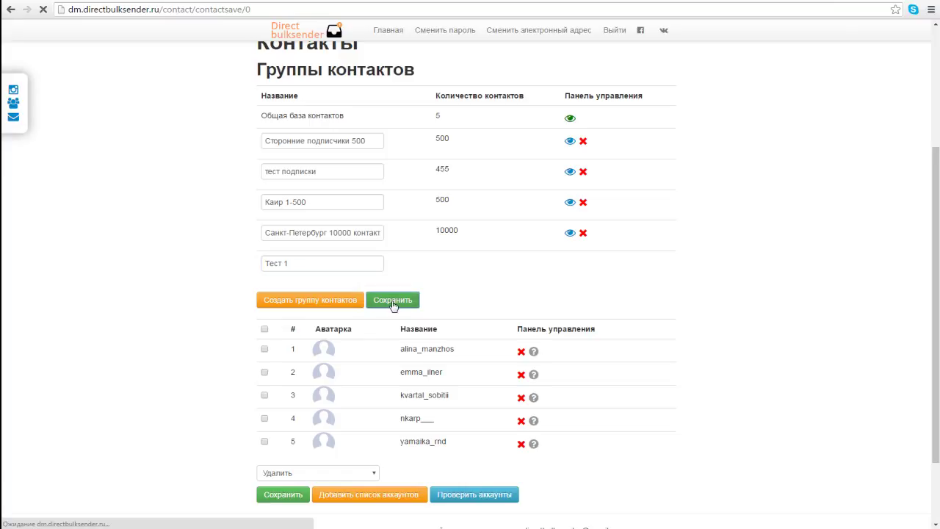
Send all contacts from the general base to the "Тест 1" group with the bulk action "Отправить всех в Тест 1" and save
{"action": "scroll", "coordinate": [717, 257], "scroll_direction": "down", "scroll_amount": 3}
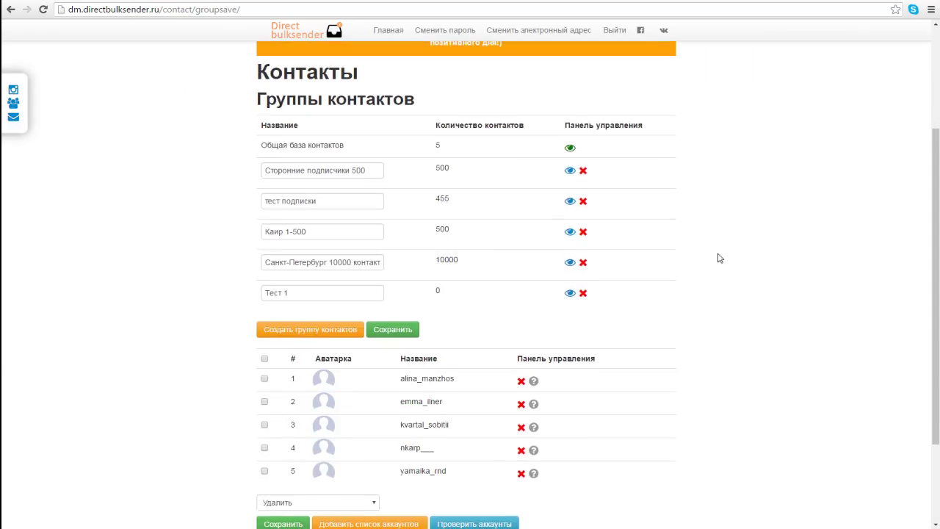
{"action": "scroll", "coordinate": [376, 260], "scroll_direction": "up", "scroll_amount": 2}
{"action": "scroll", "coordinate": [453, 480], "scroll_direction": "down", "scroll_amount": 1}
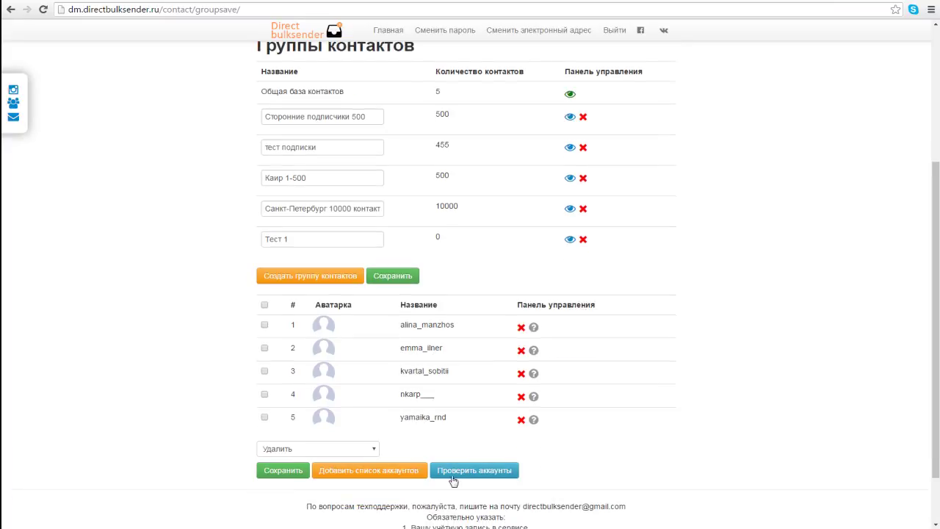
{"action": "left_click", "coordinate": [373, 449]}
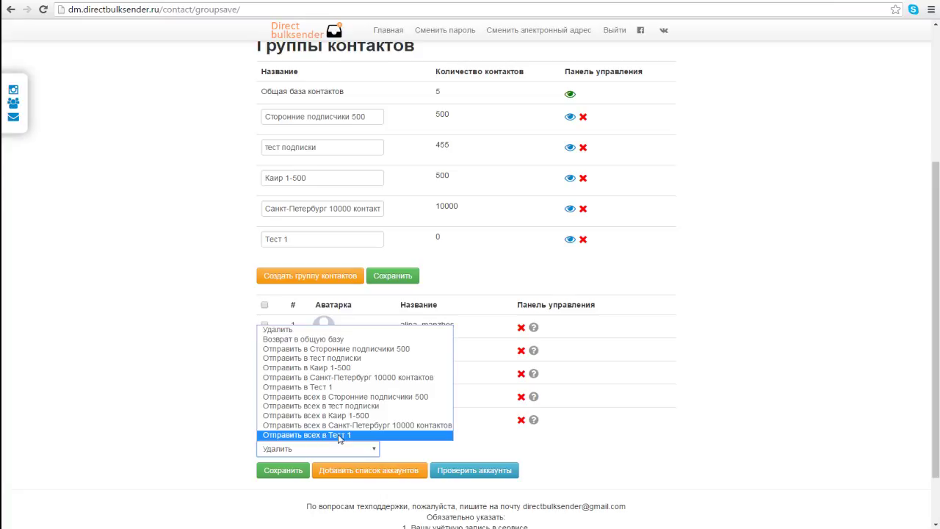
{"action": "left_click", "coordinate": [339, 435]}
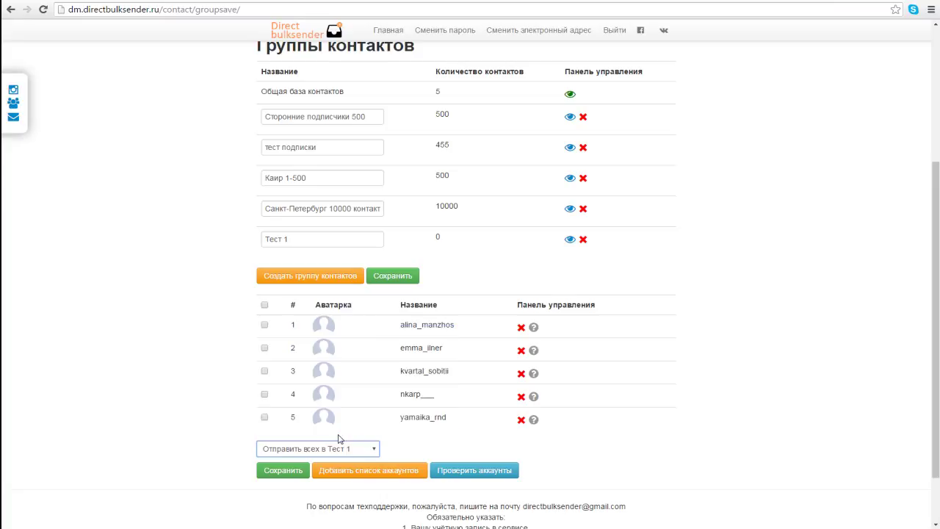
{"action": "left_click", "coordinate": [284, 470]}
{"action": "left_click", "coordinate": [287, 472]}
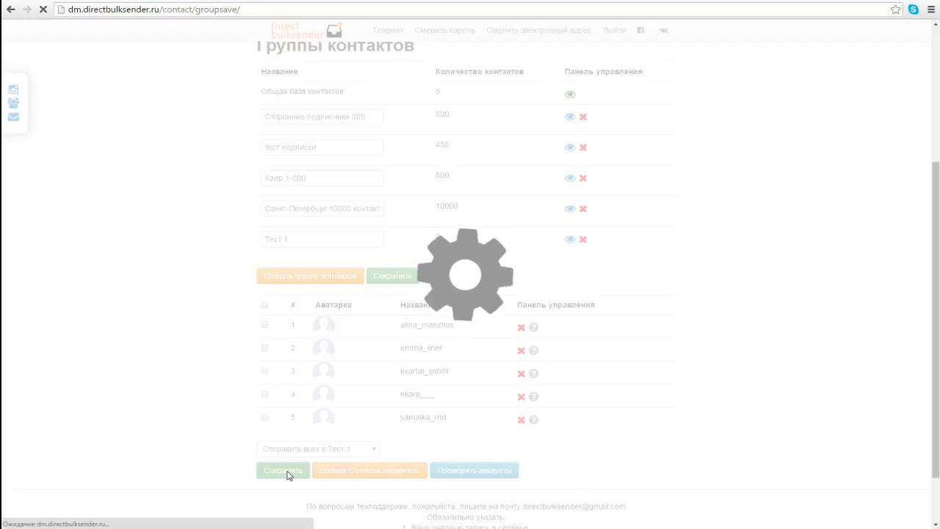
{"action": "scroll", "coordinate": [783, 309], "scroll_direction": "down", "scroll_amount": 1}
{"action": "scroll", "coordinate": [783, 310], "scroll_direction": "down", "scroll_amount": 2}
{"action": "left_click", "coordinate": [382, 286]}
{"action": "key", "text": "ctrl+a"}
{"action": "left_click", "coordinate": [247, 293]}
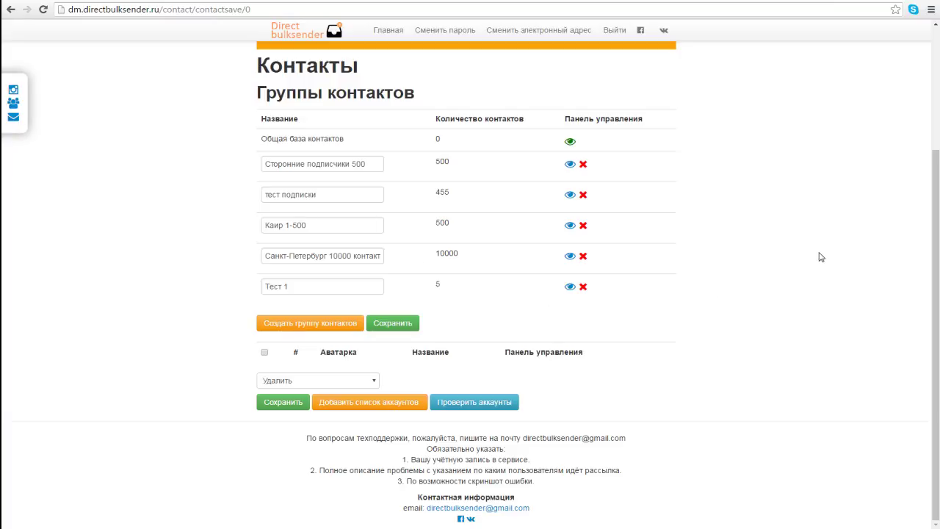
Paste another list of accounts into the account list form and save it to the general contact base
{"action": "left_click", "coordinate": [371, 407]}
{"action": "right_click", "coordinate": [364, 222]}
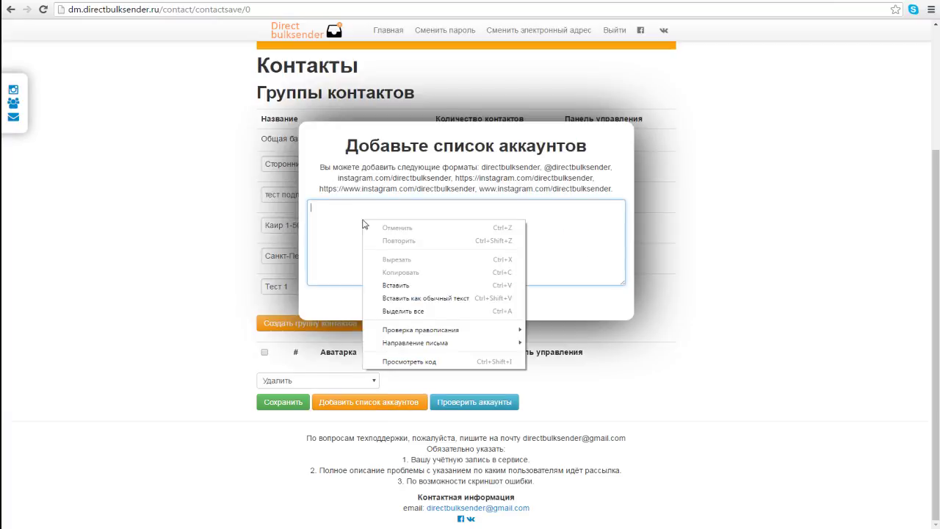
{"action": "left_click", "coordinate": [394, 297]}
{"action": "left_click", "coordinate": [448, 300]}
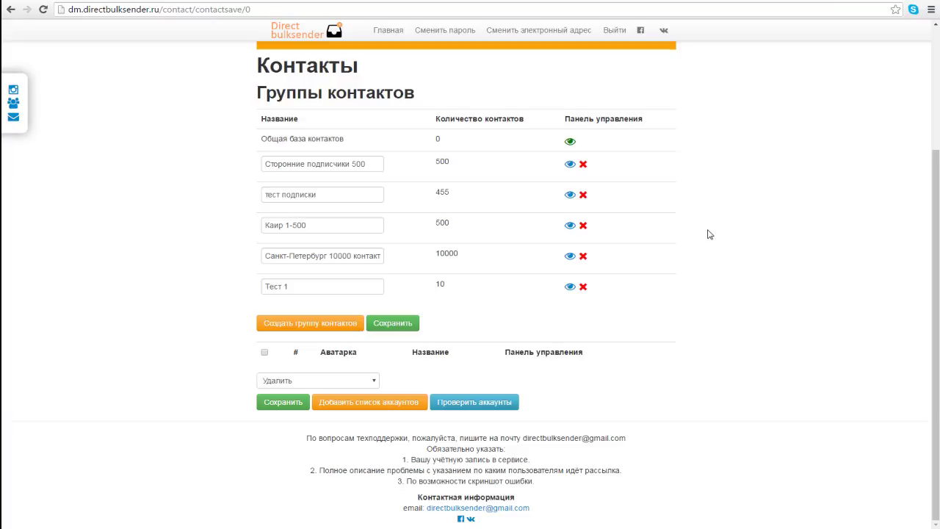
{"action": "left_click_drag", "start_coordinate": [421, 292], "coordinate": [455, 284]}
{"action": "left_click", "coordinate": [435, 288]}
{"action": "left_click", "coordinate": [451, 286]}
Create a second contact group named "тест 2" and save it
{"action": "left_click", "coordinate": [310, 325]}
{"action": "left_click", "coordinate": [315, 316]}
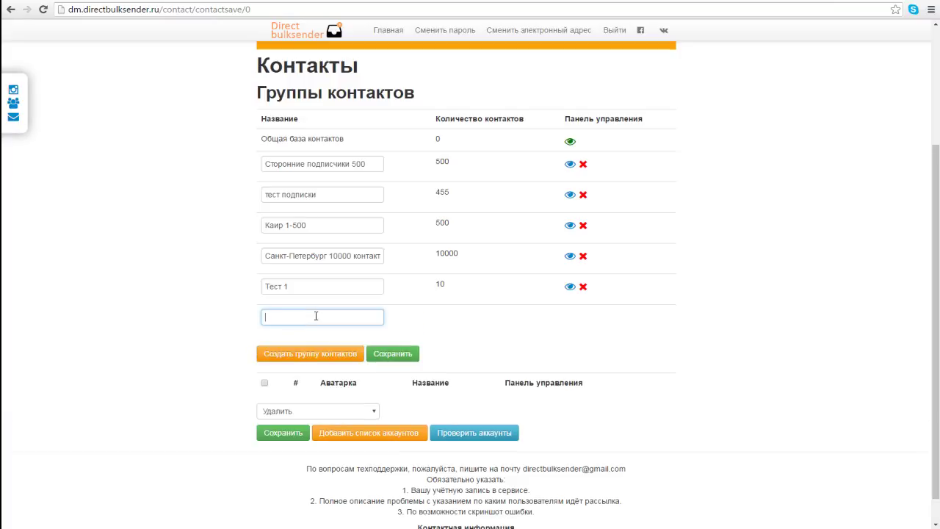
{"action": "type", "text": "Тест"}
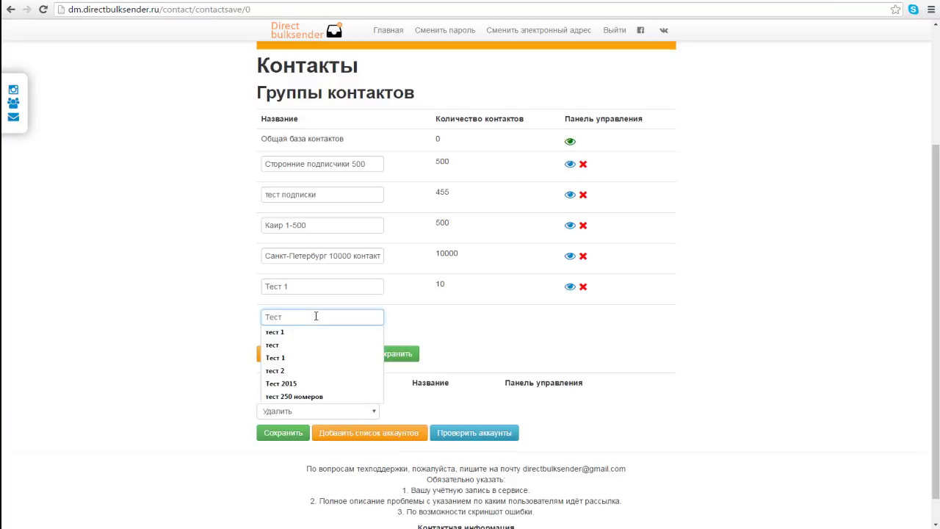
{"action": "type", "text": " 2"}
{"action": "left_click", "coordinate": [307, 331]}
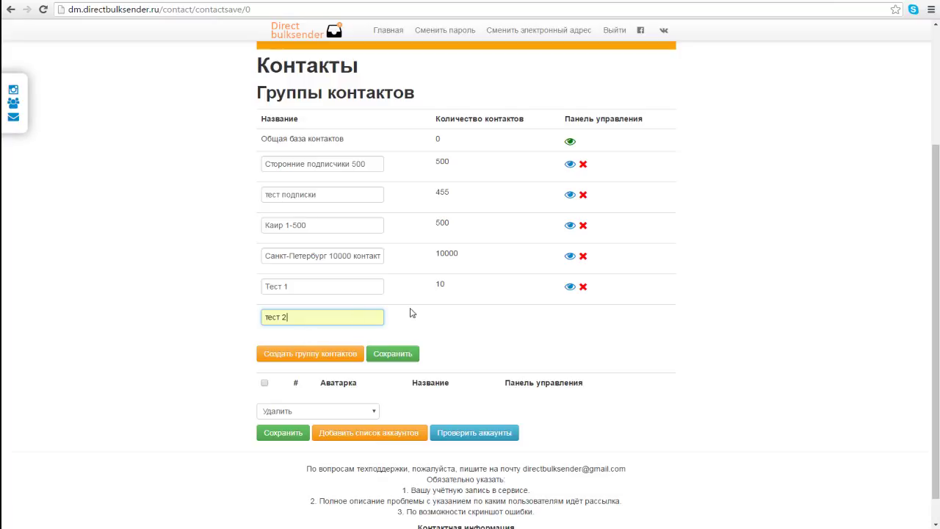
{"action": "left_click", "coordinate": [392, 354]}
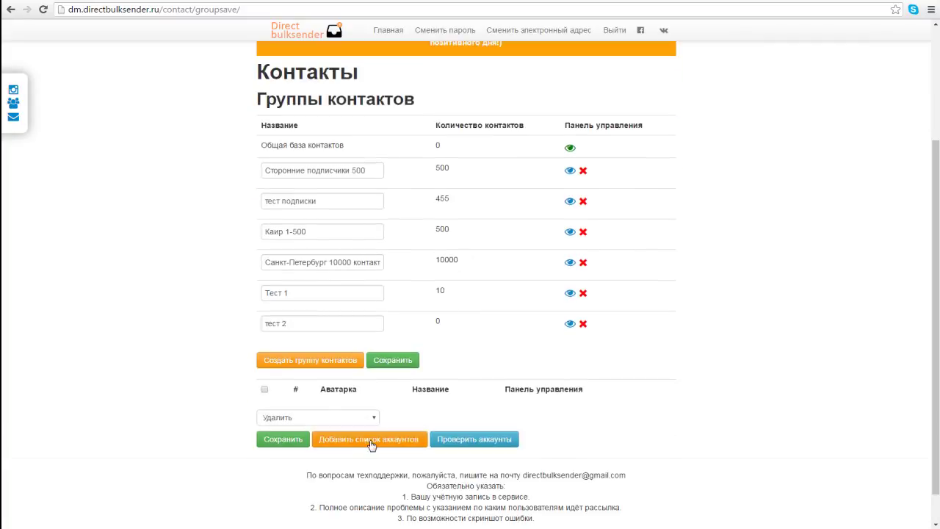
Add the five copied accounts to the emptied general contact base and save the list
{"action": "left_click", "coordinate": [371, 439]}
{"action": "left_click", "coordinate": [359, 214]}
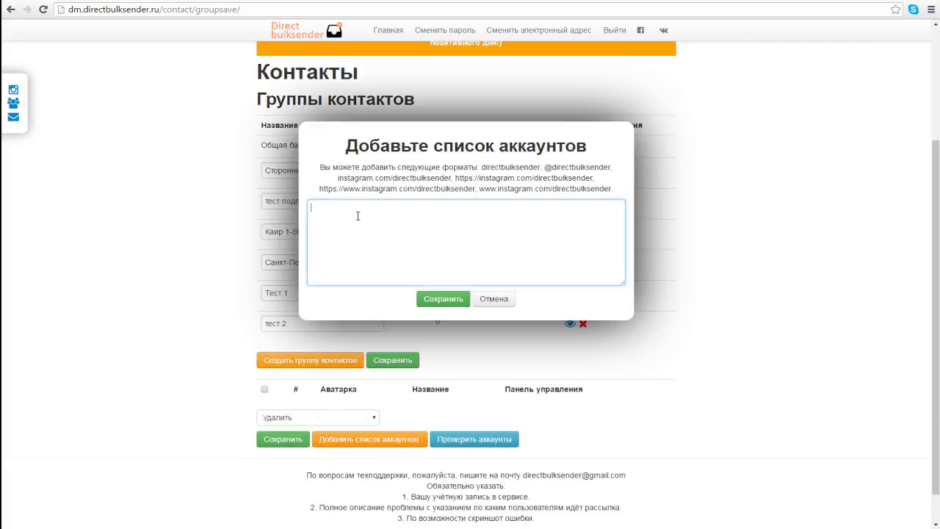
{"action": "right_click", "coordinate": [357, 216]}
{"action": "left_click", "coordinate": [390, 282]}
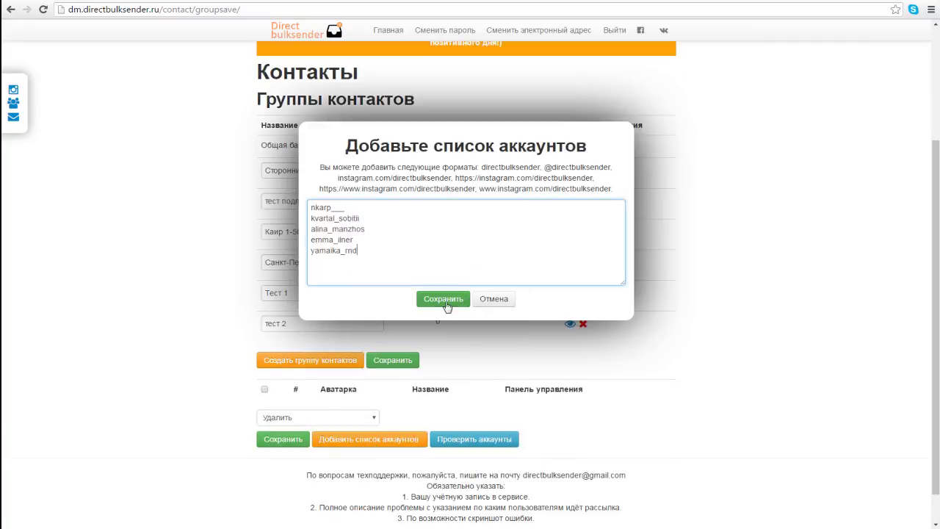
{"action": "left_click", "coordinate": [444, 300]}
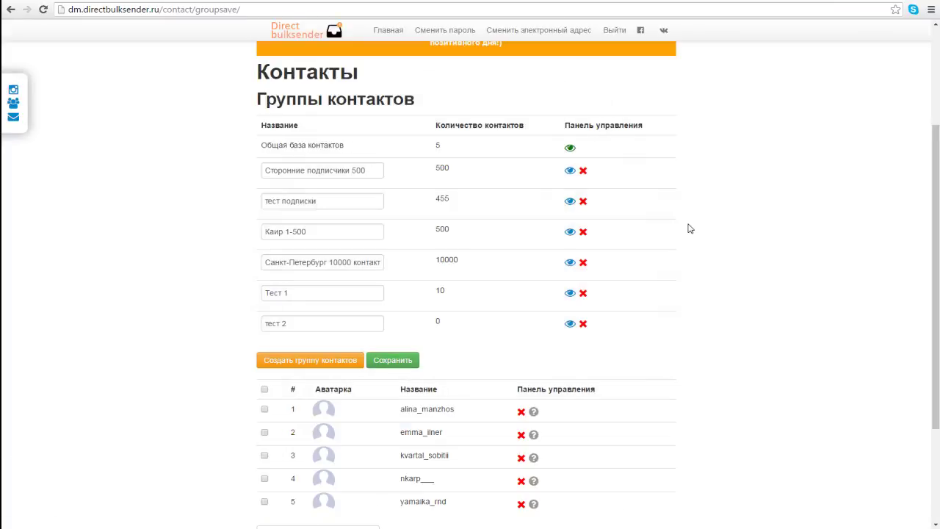
Send all contacts from the general base to the "тест 2" group with the bulk action "Отправить всех в тест 2" and save
{"action": "scroll", "coordinate": [687, 228], "scroll_direction": "down", "scroll_amount": 3}
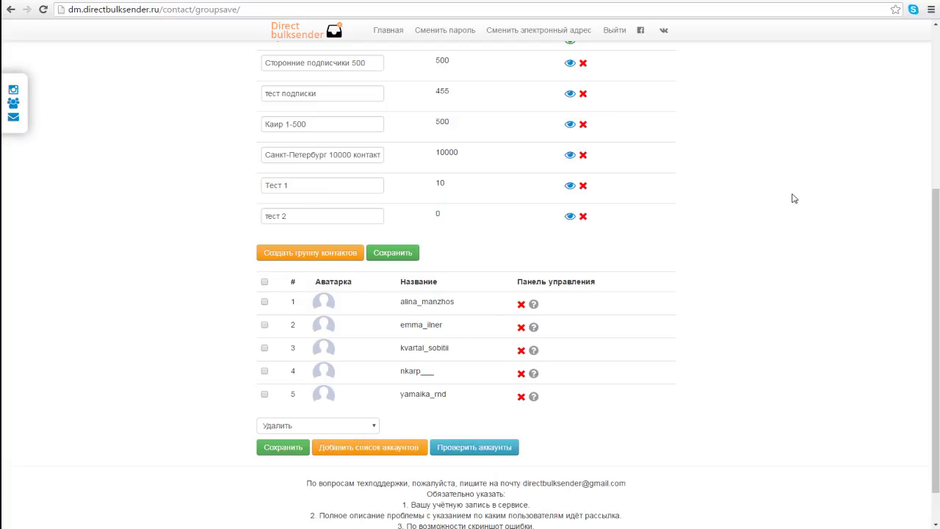
{"action": "scroll", "coordinate": [715, 218], "scroll_direction": "up", "scroll_amount": 3}
{"action": "left_click_drag", "start_coordinate": [432, 253], "coordinate": [457, 254]}
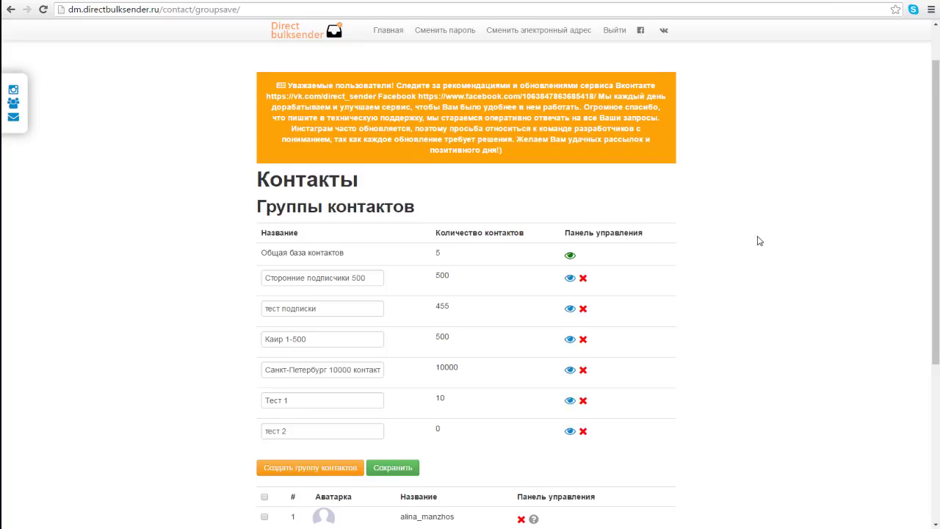
{"action": "scroll", "coordinate": [759, 240], "scroll_direction": "down", "scroll_amount": 2}
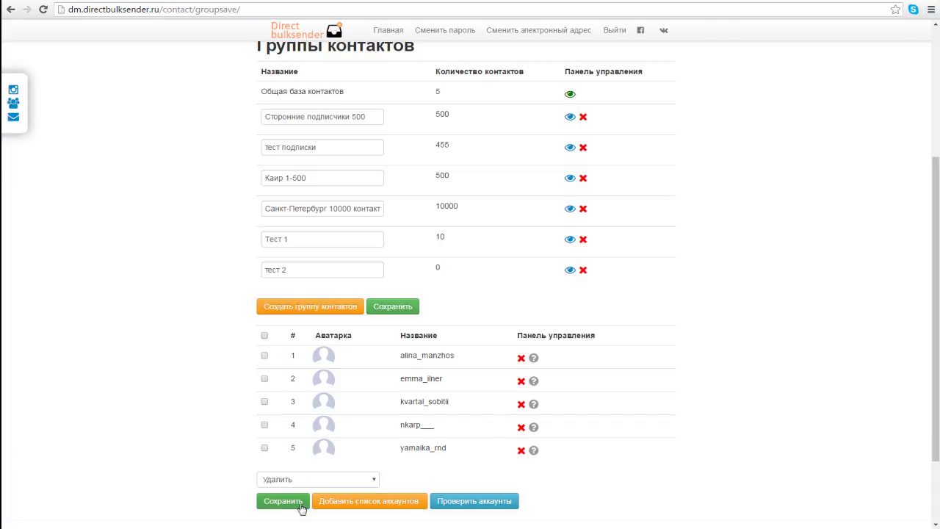
{"action": "left_click", "coordinate": [374, 480]}
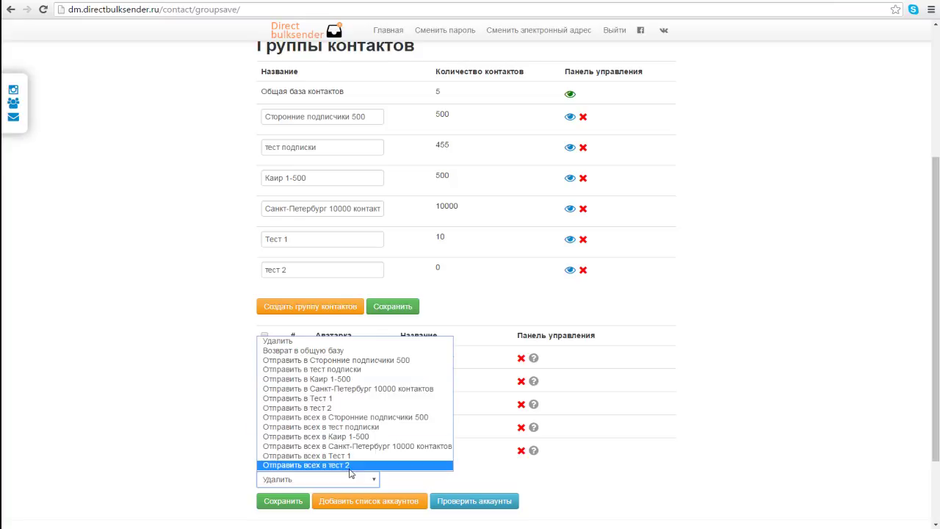
{"action": "left_click", "coordinate": [286, 464]}
{"action": "left_click", "coordinate": [284, 503]}
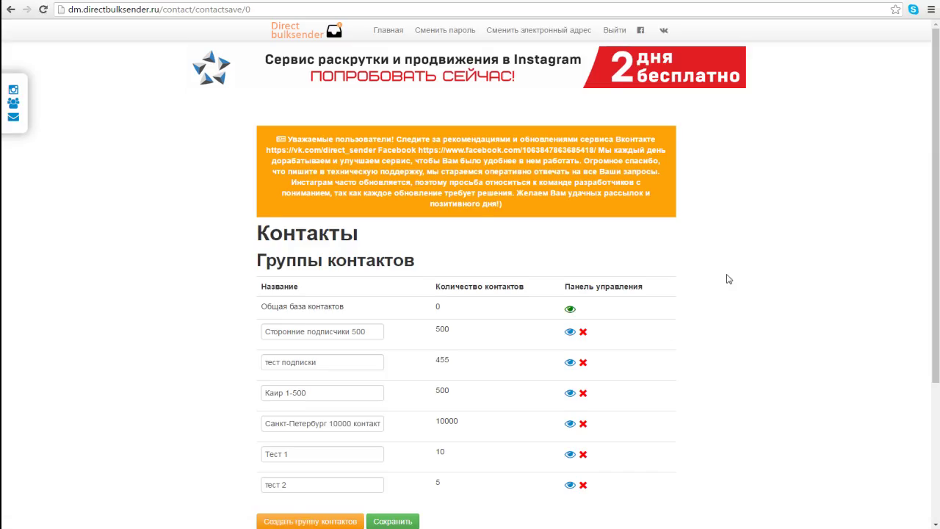
Create a third contact group named "Тест 3" and save it
{"action": "scroll", "coordinate": [729, 279], "scroll_direction": "down", "scroll_amount": 3}
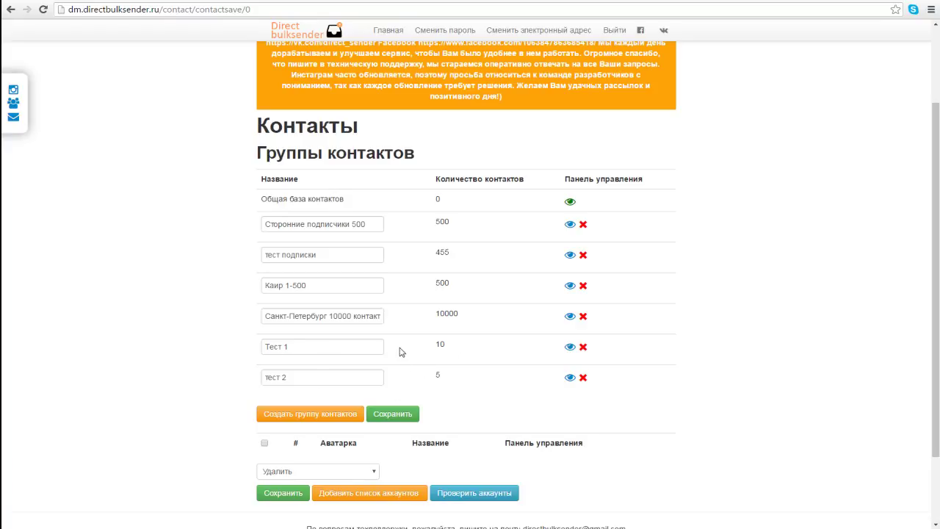
{"action": "left_click_drag", "start_coordinate": [433, 346], "coordinate": [458, 346]}
{"action": "left_click", "coordinate": [307, 415]}
{"action": "left_click", "coordinate": [297, 408]}
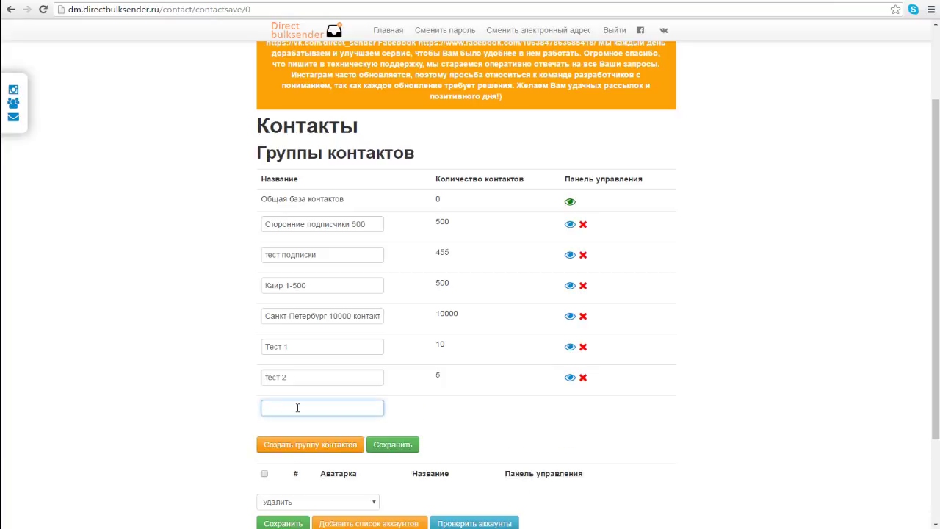
{"action": "type", "text": "Тест"}
{"action": "type", "text": "3"}
{"action": "left_click", "coordinate": [395, 447]}
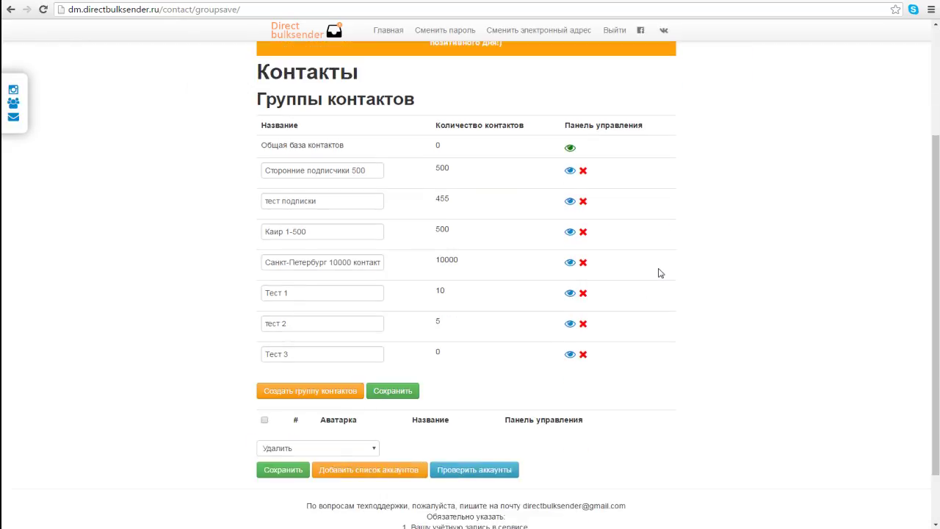
Paste the five copied Instagram accounts into the account list form for the general contact base and save the list
{"action": "left_click_drag", "start_coordinate": [433, 329], "coordinate": [447, 325]}
{"action": "left_click", "coordinate": [446, 325]}
{"action": "left_click", "coordinate": [380, 475]}
{"action": "right_click", "coordinate": [344, 218]}
{"action": "left_click", "coordinate": [378, 273]}
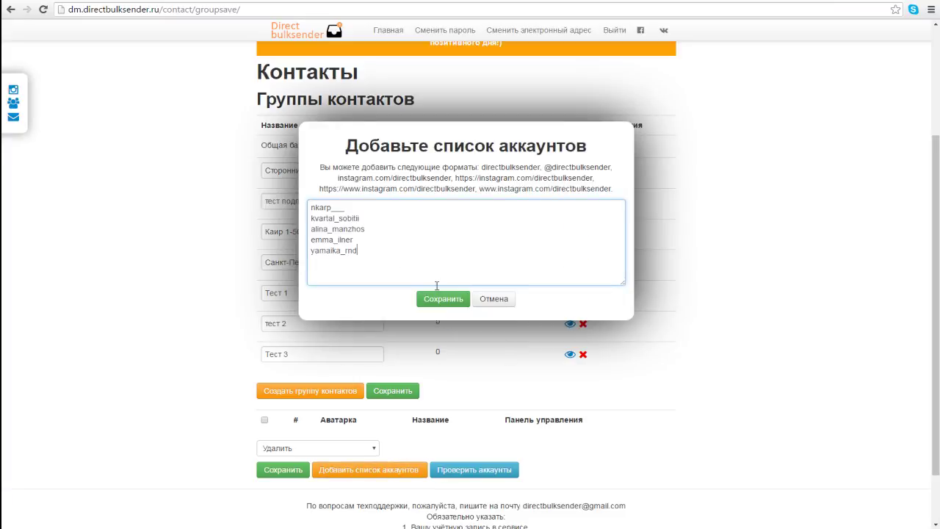
{"action": "left_click", "coordinate": [447, 299]}
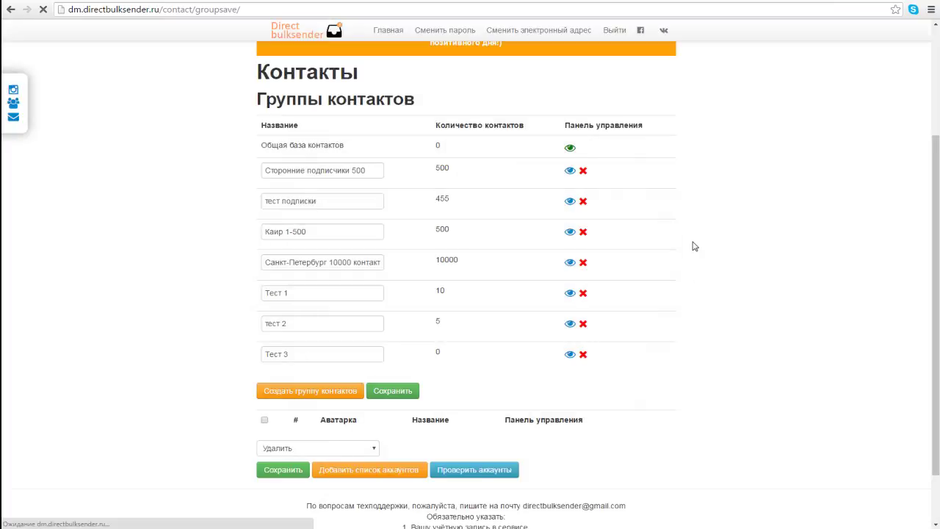
Move all general base contacts to the third test group with the bulk action "Отправить всех в Тест 3" and save
{"action": "scroll", "coordinate": [693, 246], "scroll_direction": "down", "scroll_amount": 2}
{"action": "scroll", "coordinate": [314, 293], "scroll_direction": "up", "scroll_amount": 2}
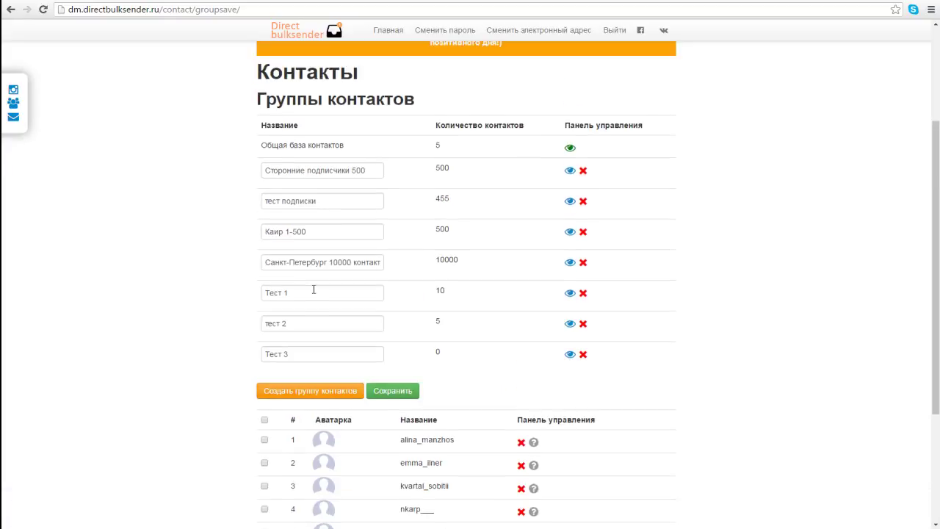
{"action": "left_click_drag", "start_coordinate": [430, 149], "coordinate": [475, 148]}
{"action": "scroll", "coordinate": [422, 383], "scroll_direction": "down", "scroll_amount": 2}
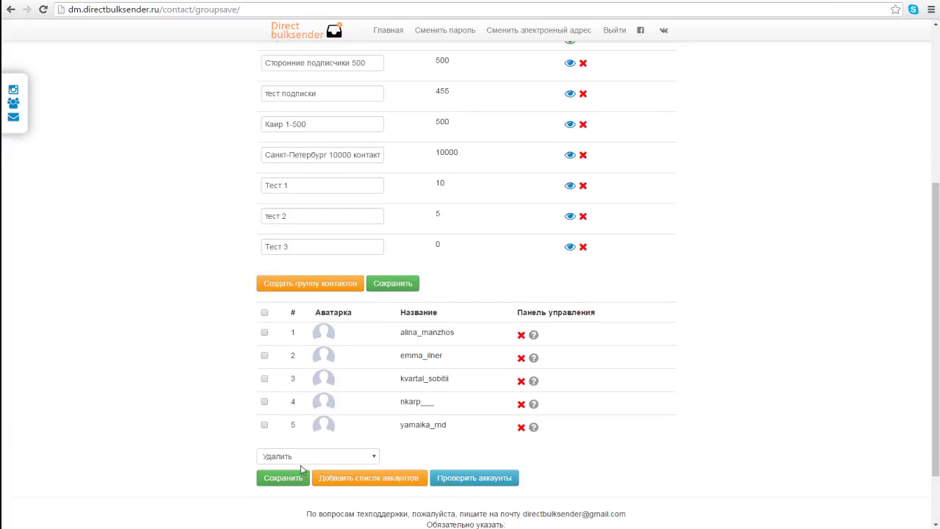
{"action": "left_click", "coordinate": [367, 460]}
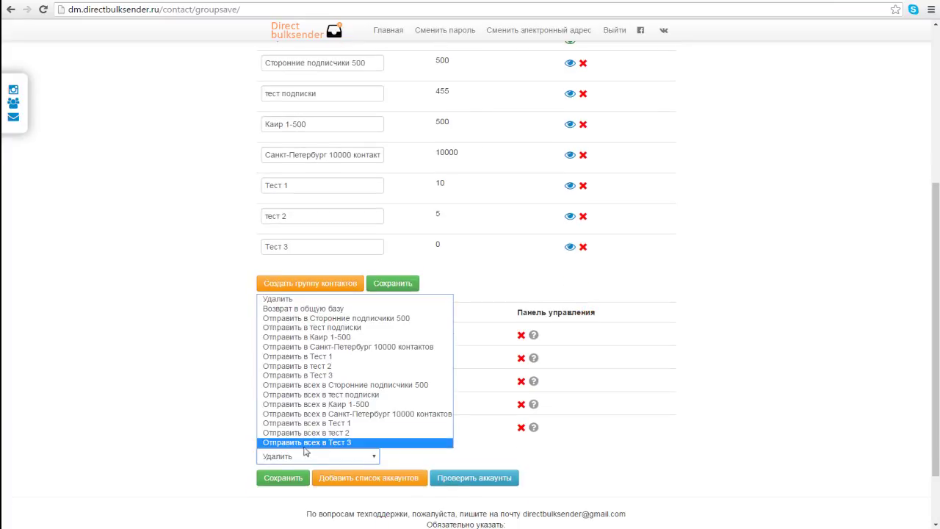
{"action": "left_click", "coordinate": [330, 443]}
{"action": "left_click", "coordinate": [290, 479]}
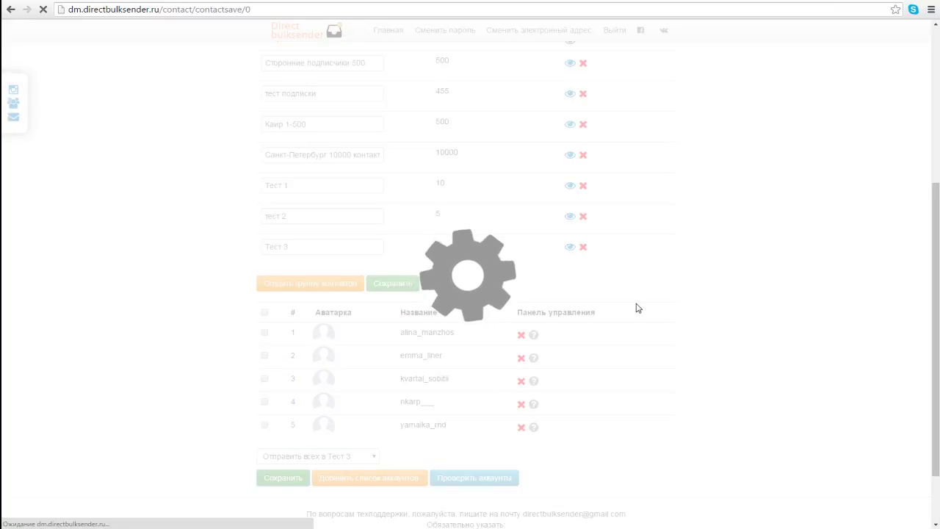
{"action": "scroll", "coordinate": [633, 308], "scroll_direction": "down", "scroll_amount": 1}
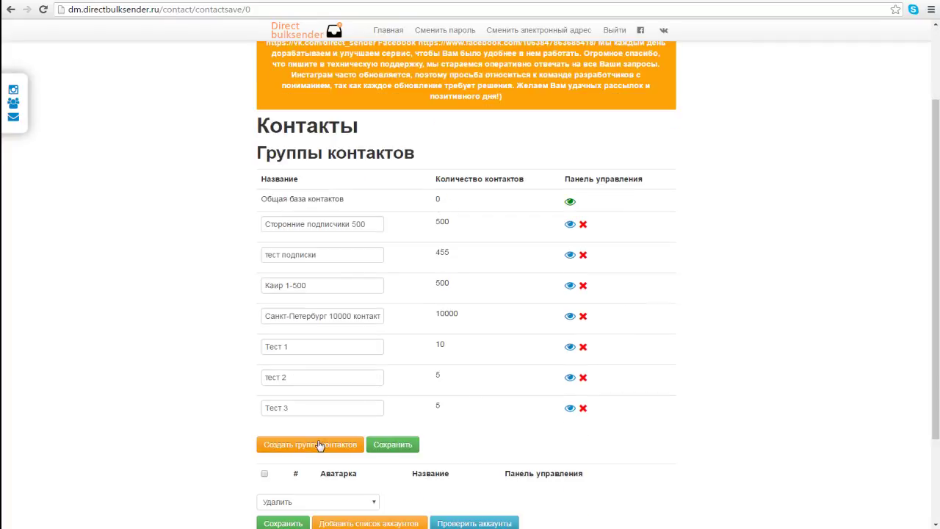
Create a contact group named "Тест 4" and save it
{"action": "scroll", "coordinate": [440, 314], "scroll_direction": "down", "scroll_amount": 1}
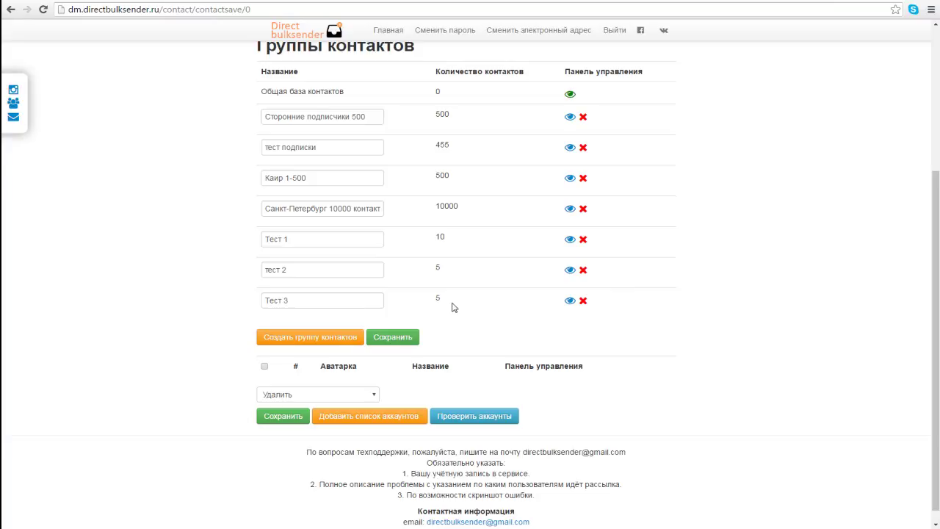
{"action": "left_click", "coordinate": [308, 341]}
{"action": "left_click", "coordinate": [300, 331]}
{"action": "type", "text": "Тест 4"}
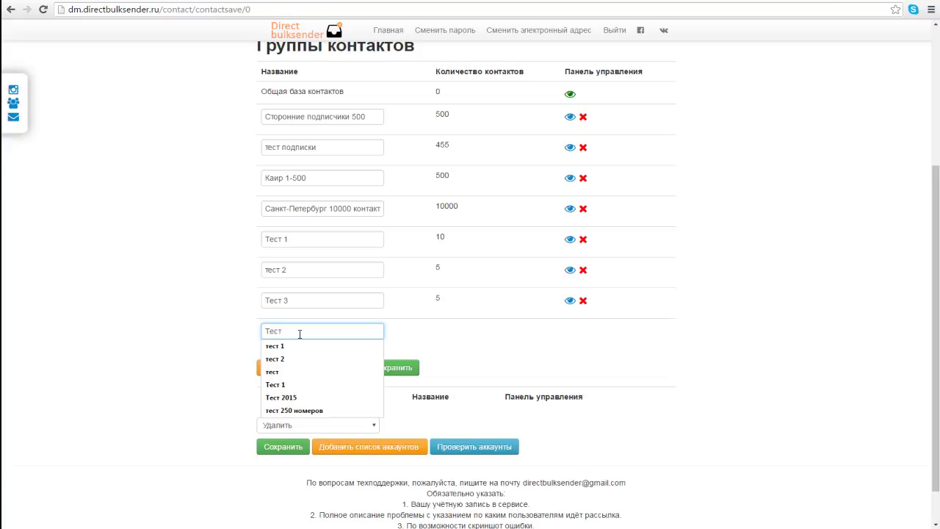
{"action": "left_click", "coordinate": [394, 369]}
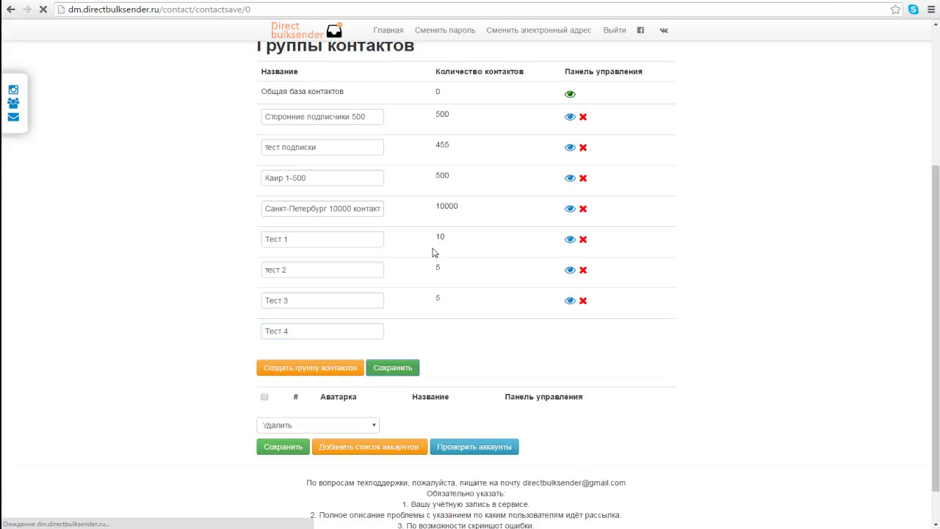
{"action": "scroll", "coordinate": [474, 328], "scroll_direction": "down", "scroll_amount": 2}
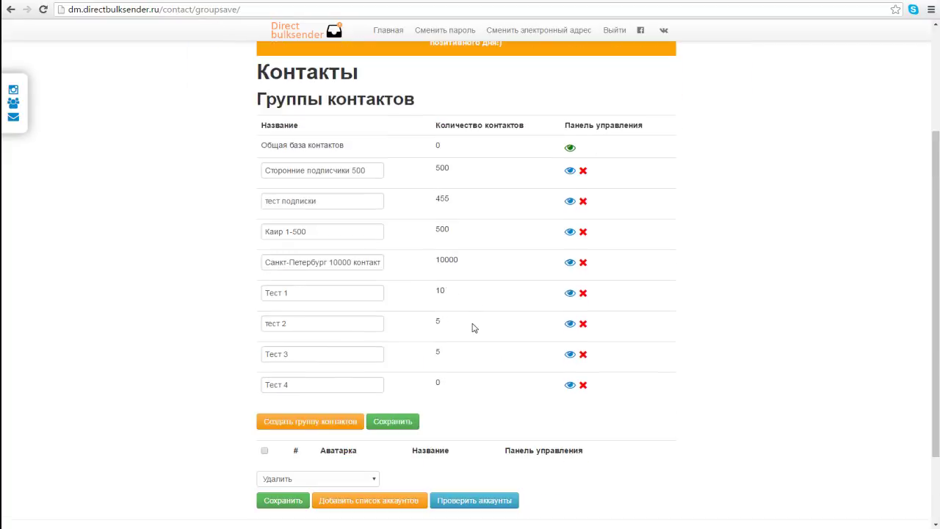
Create a contact group named "Тест 5" and save it
{"action": "scroll", "coordinate": [487, 396], "scroll_direction": "down", "scroll_amount": 2}
{"action": "scroll", "coordinate": [404, 243], "scroll_direction": "up", "scroll_amount": 2}
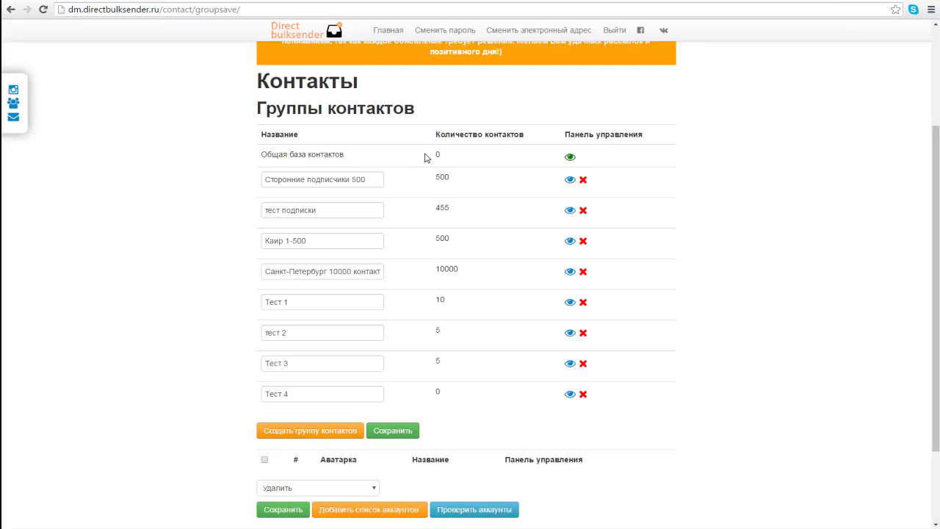
{"action": "left_click", "coordinate": [299, 430]}
{"action": "left_click", "coordinate": [298, 424]}
{"action": "type", "text": "Тес т 5"}
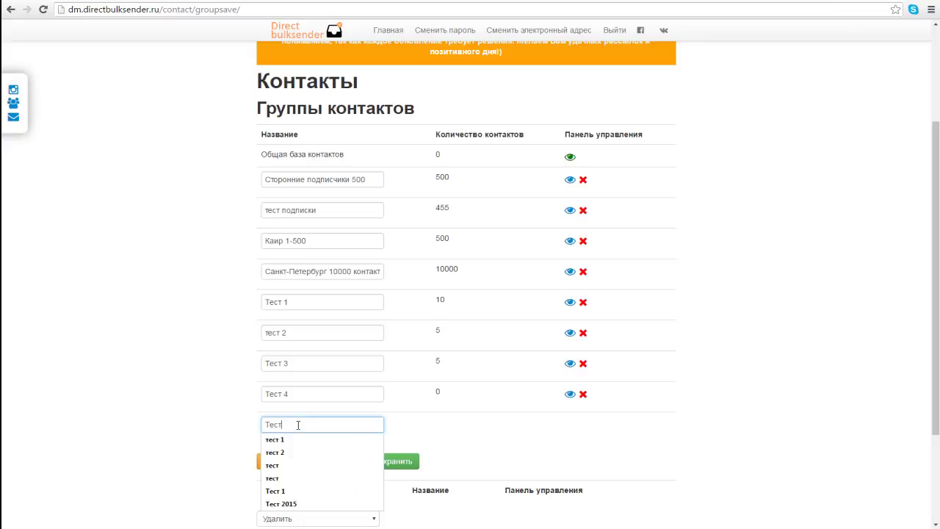
{"action": "left_click", "coordinate": [394, 463]}
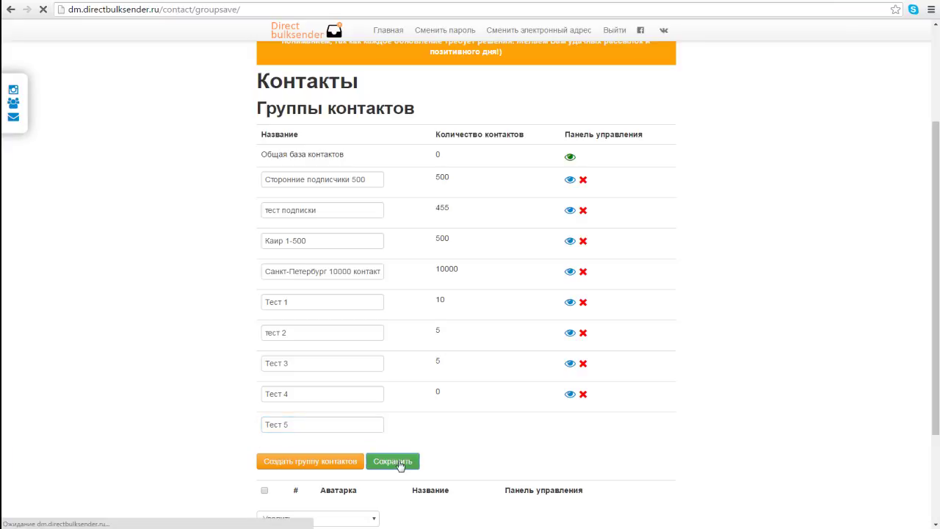
{"action": "scroll", "coordinate": [734, 294], "scroll_direction": "down", "scroll_amount": 4}
{"action": "left_click_drag", "start_coordinate": [409, 310], "coordinate": [461, 309]}
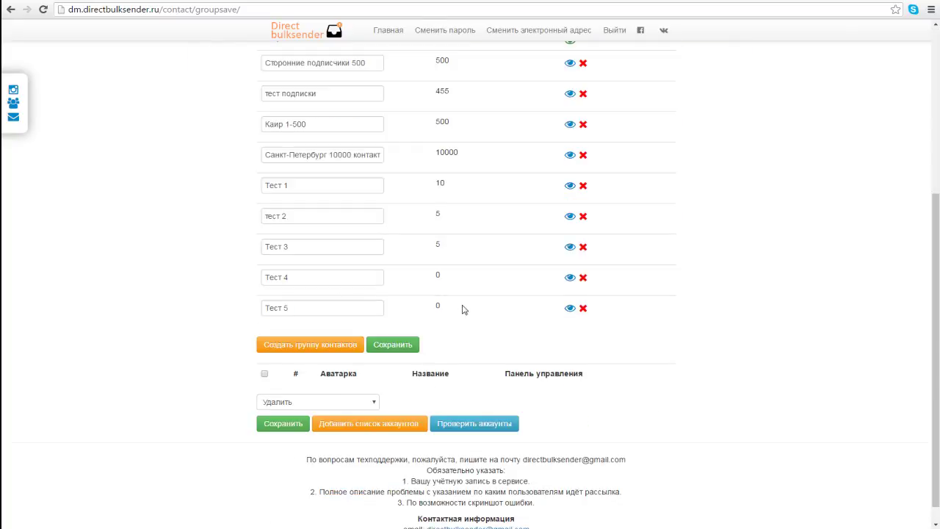
Open the list of connected Instagram accounts and look through it
{"action": "scroll", "coordinate": [105, 177], "scroll_direction": "up", "scroll_amount": 3}
{"action": "left_click", "coordinate": [14, 90]}
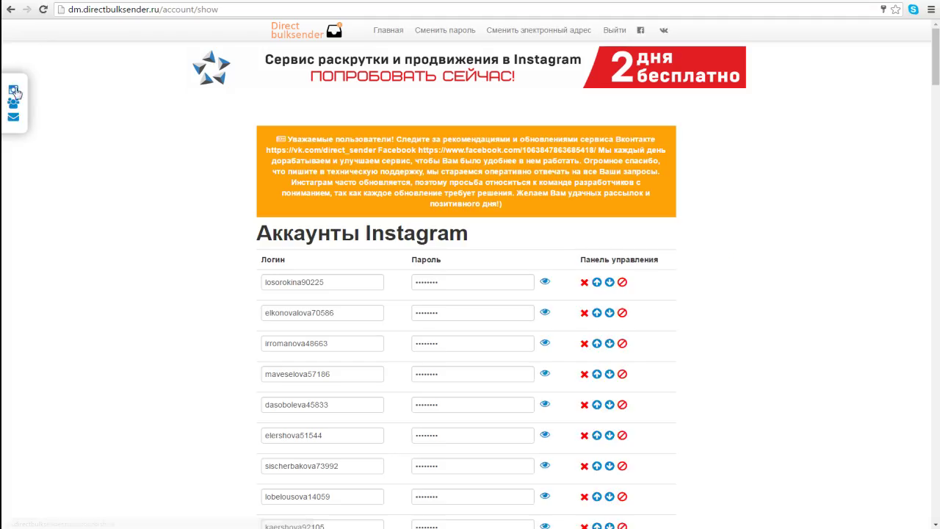
{"action": "scroll", "coordinate": [458, 316], "scroll_direction": "down", "scroll_amount": 5}
{"action": "scroll", "coordinate": [455, 279], "scroll_direction": "down", "scroll_amount": 4}
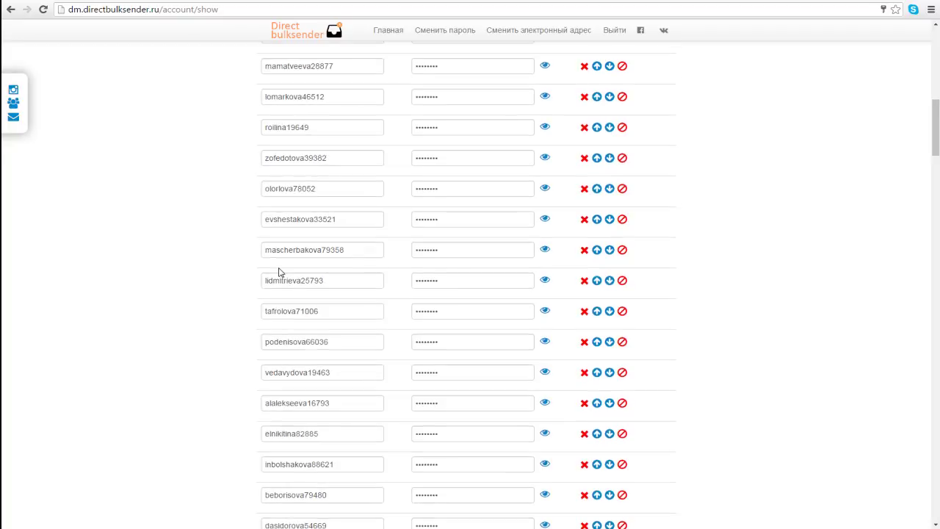
{"action": "scroll", "coordinate": [503, 295], "scroll_direction": "down", "scroll_amount": 10}
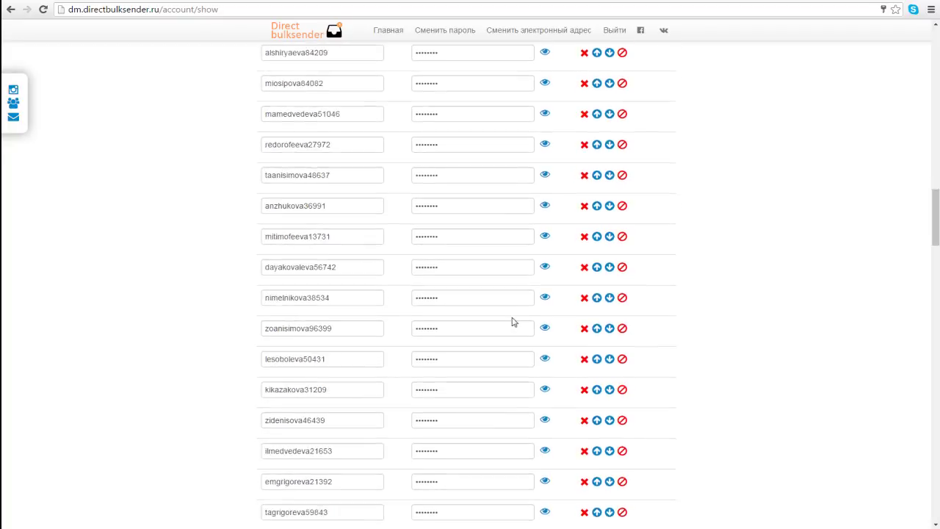
{"action": "scroll", "coordinate": [504, 320], "scroll_direction": "down", "scroll_amount": 3}
{"action": "scroll", "coordinate": [504, 319], "scroll_direction": "up", "scroll_amount": 20}
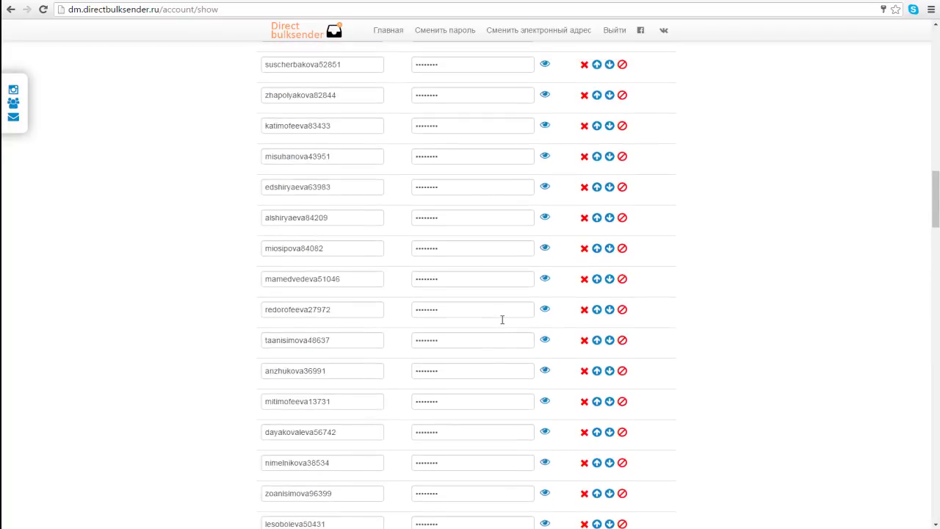
{"action": "scroll", "coordinate": [502, 318], "scroll_direction": "up", "scroll_amount": 10}
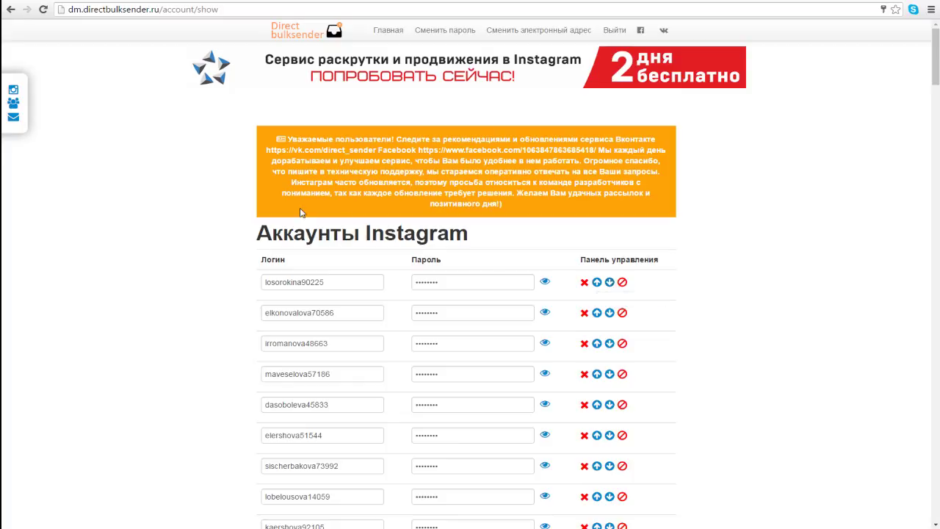
Return to the contact groups and review the bulk actions available for sending contacts to each group
{"action": "left_click", "coordinate": [12, 103]}
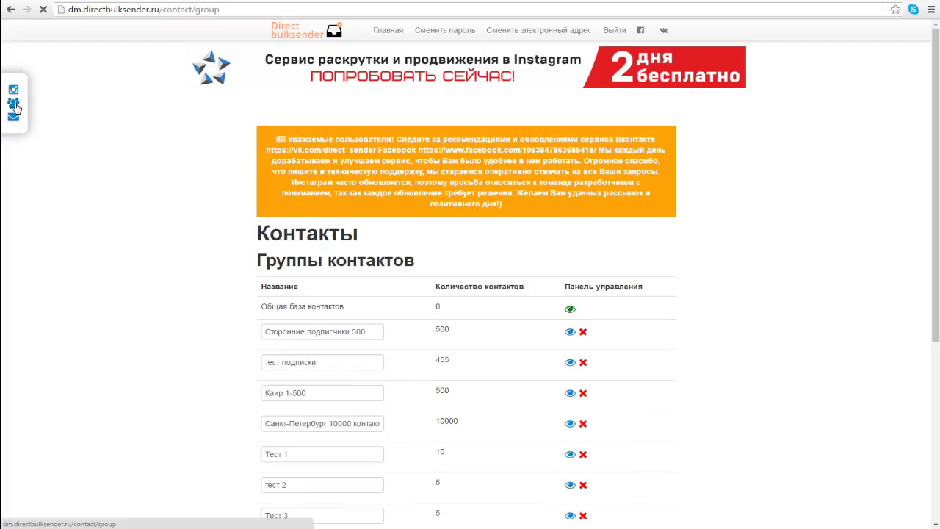
{"action": "scroll", "coordinate": [596, 342], "scroll_direction": "down", "scroll_amount": 4}
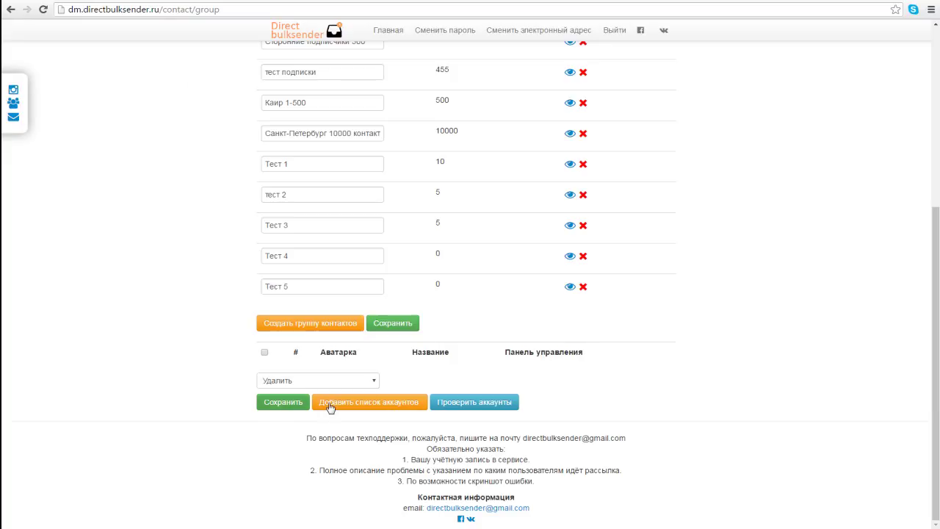
{"action": "left_click", "coordinate": [375, 380]}
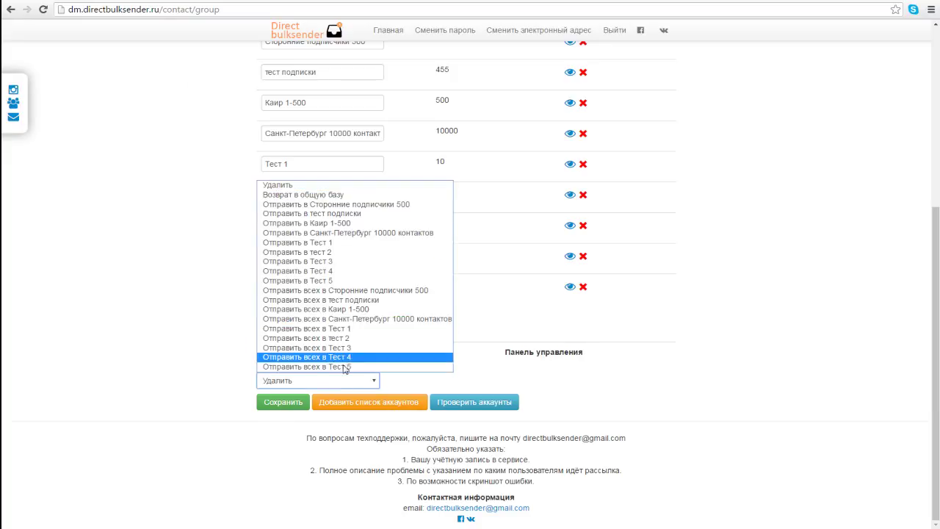
{"action": "left_click", "coordinate": [744, 277]}
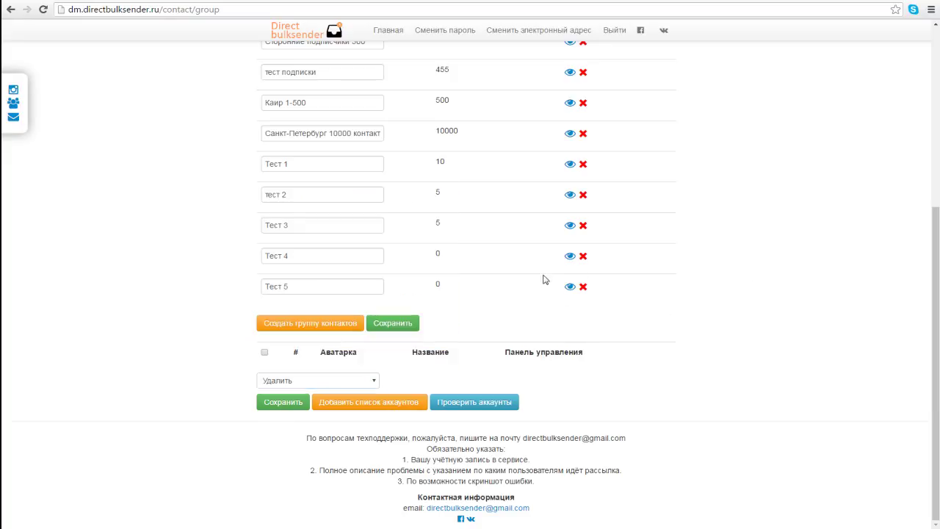
{"action": "scroll", "coordinate": [746, 312], "scroll_direction": "up", "scroll_amount": 2}
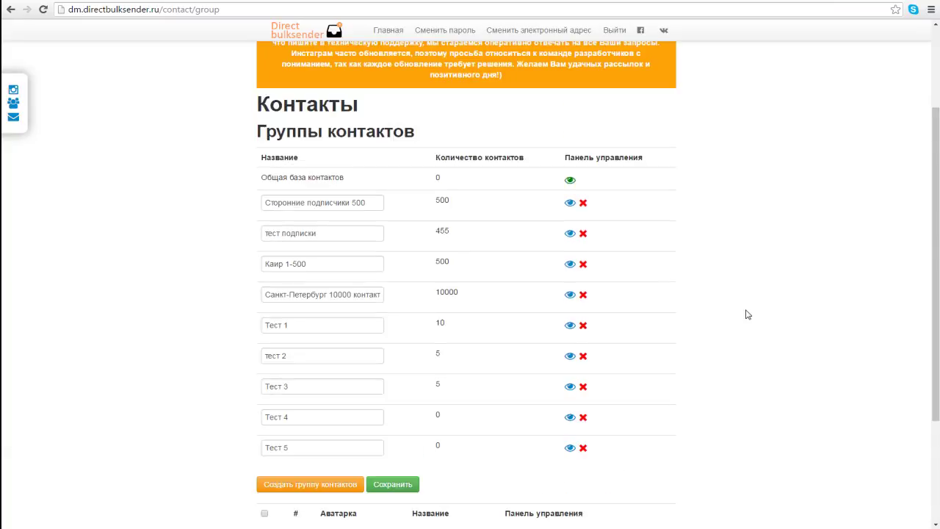
{"action": "scroll", "coordinate": [747, 314], "scroll_direction": "down", "scroll_amount": 2}
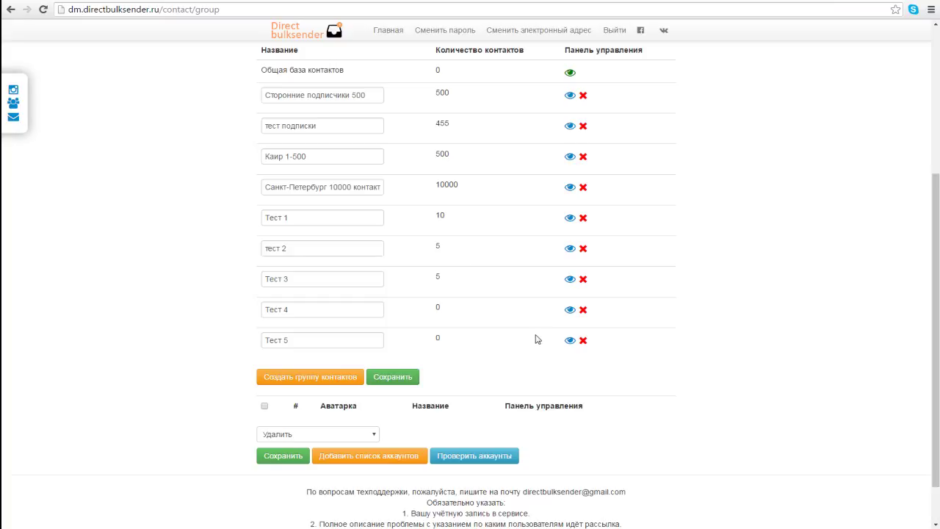
Open the "тест 2" group and examine its contact list and the status marks beside the accounts
{"action": "left_click", "coordinate": [570, 249]}
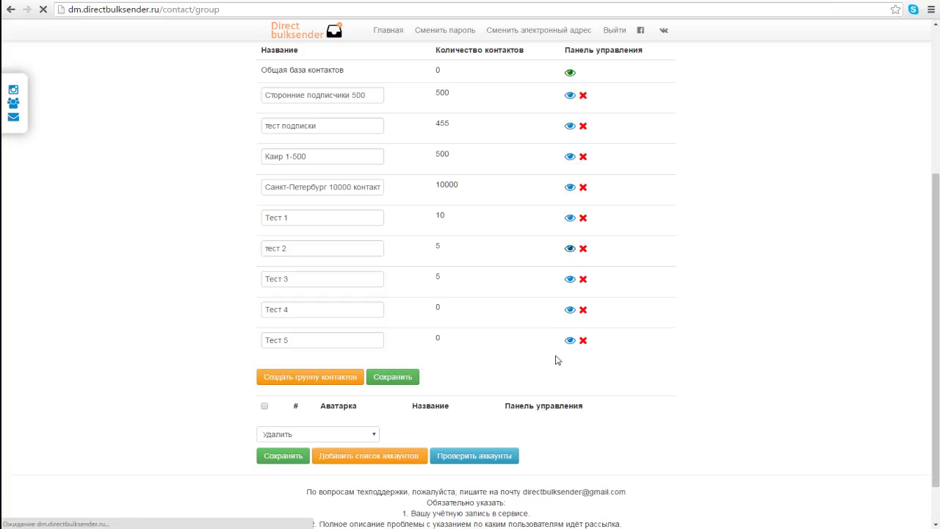
{"action": "scroll", "coordinate": [556, 360], "scroll_direction": "down", "scroll_amount": 6}
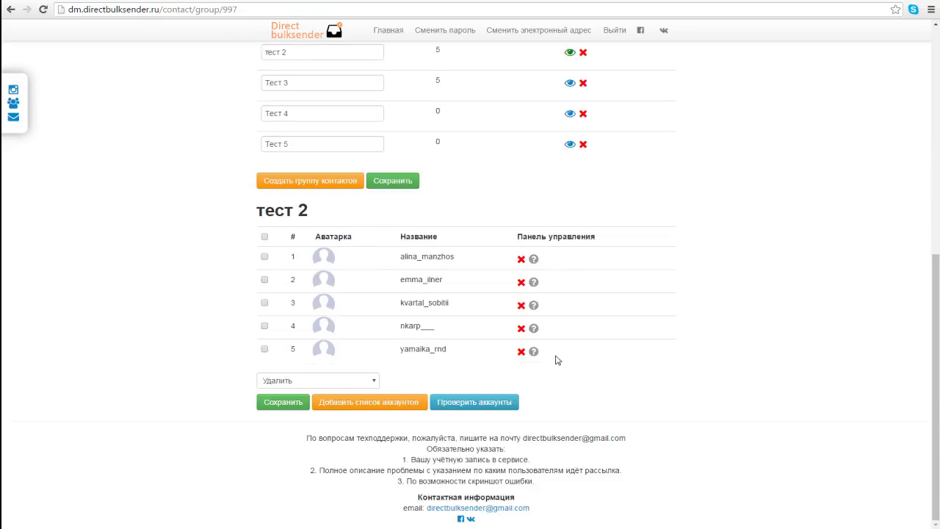
{"action": "mouse_move", "coordinate": [533, 260]}
{"action": "mouse_move", "coordinate": [534, 284]}
{"action": "scroll", "coordinate": [513, 310], "scroll_direction": "up", "scroll_amount": 1}
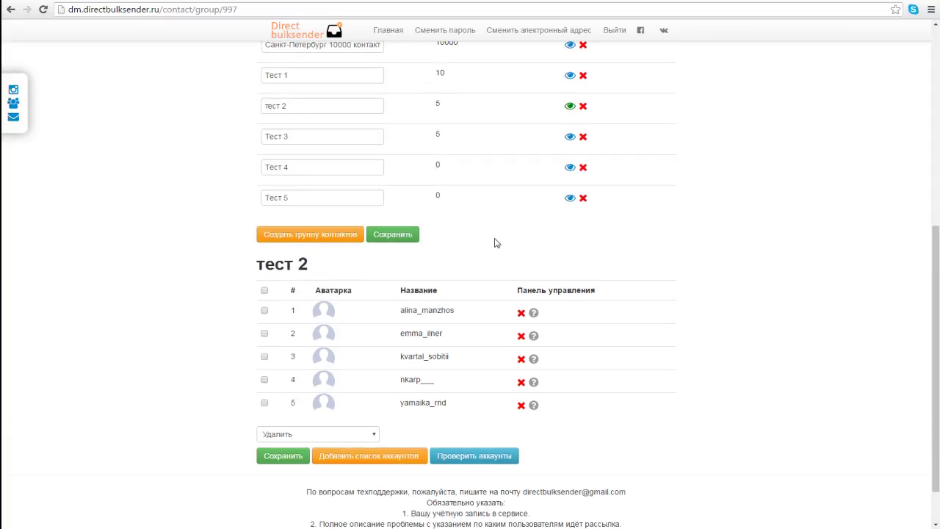